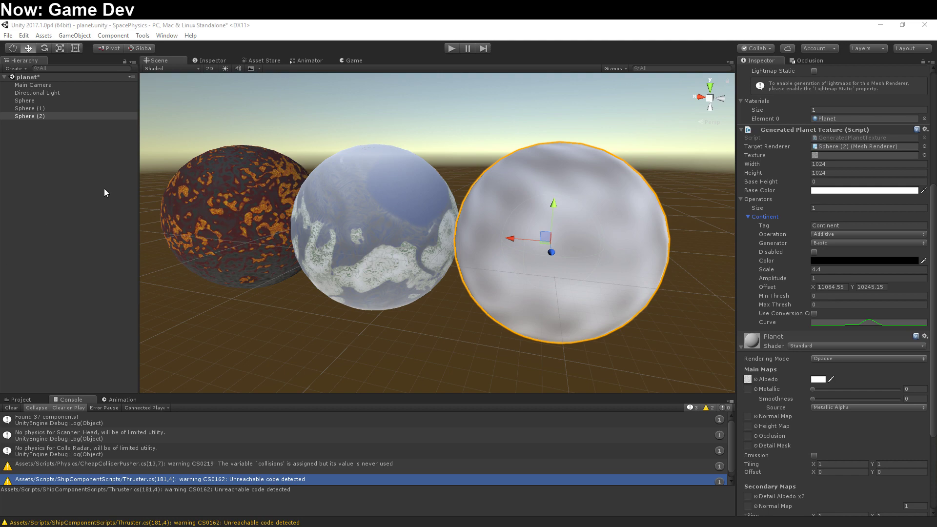
key(q)
scroll(437, 287, up, 6)
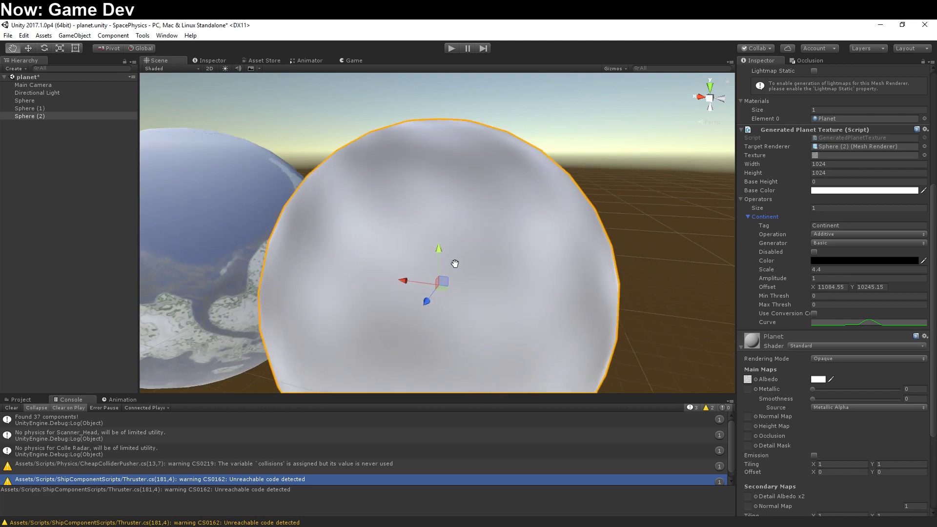
alt+drag(455, 264, 445, 240)
alt+drag(443, 328, 414, 281)
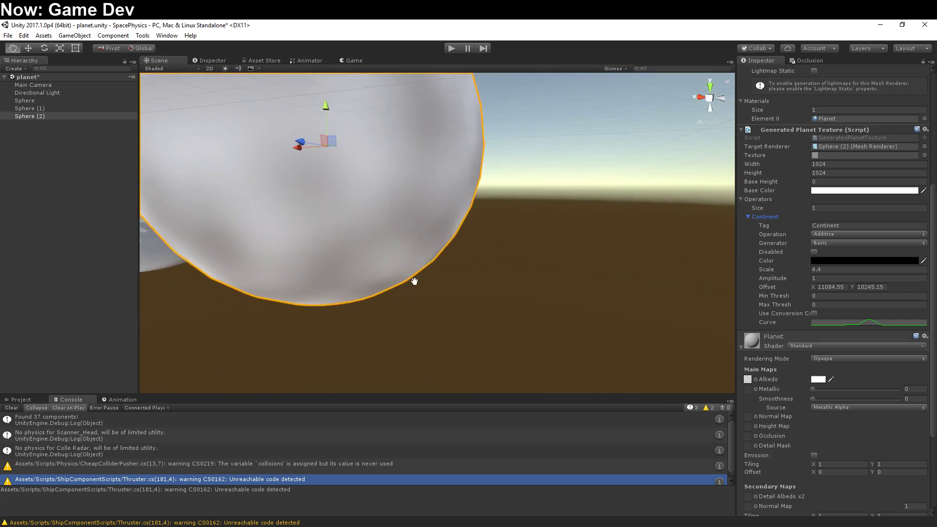
key(f)
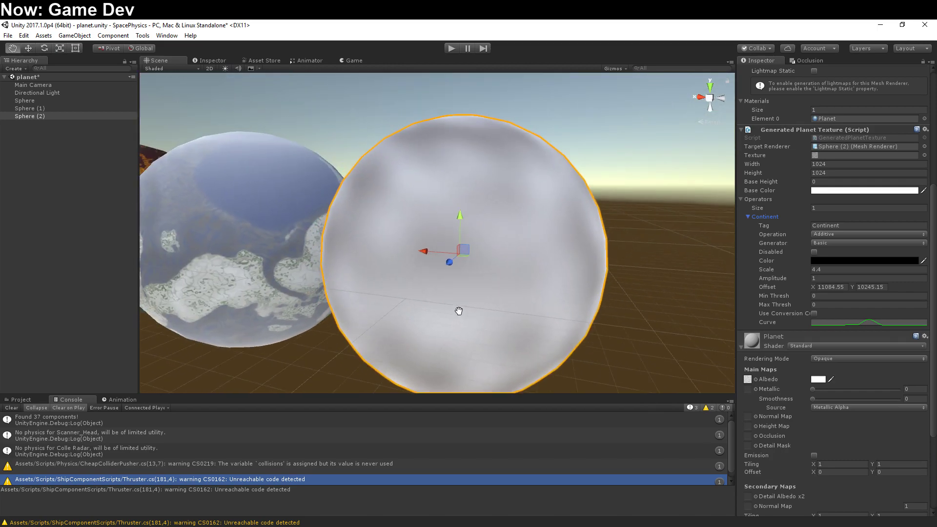
scroll(459, 311, down, 3)
key(w)
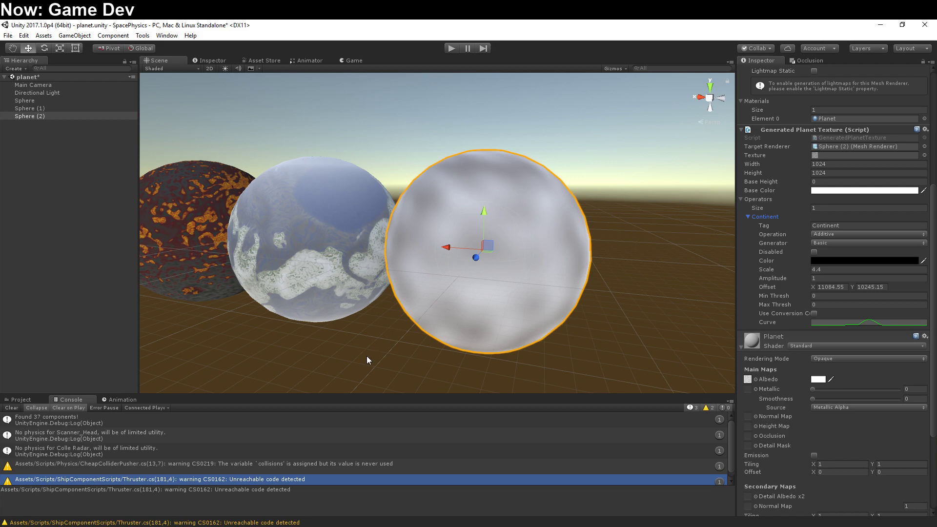
key(f)
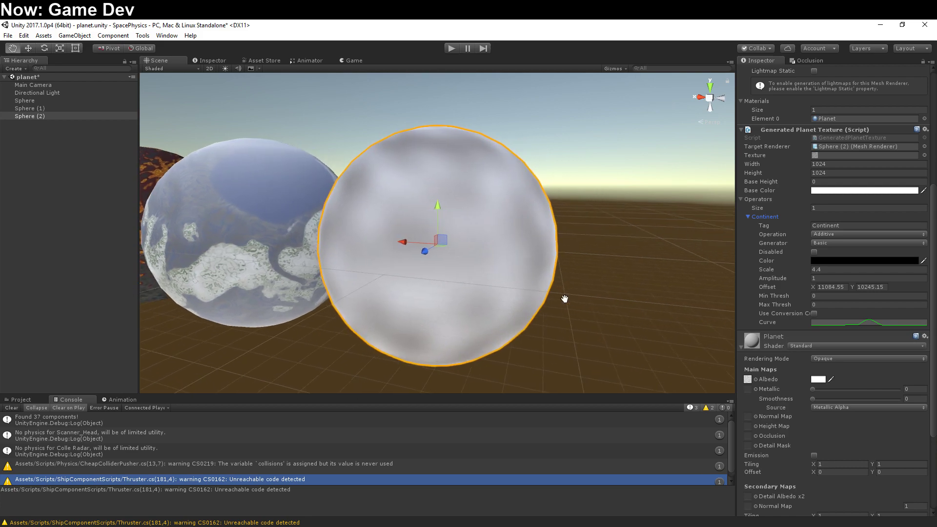
Step: Open the Continent conversion curve, a flat curve with one peak of 1 at 0.5
middle_drag(558, 305, 563, 315)
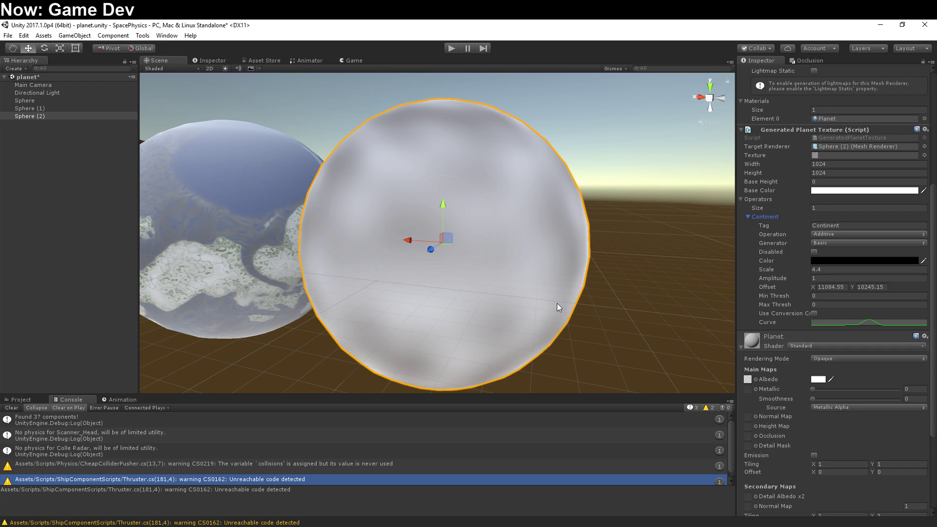
click(834, 323)
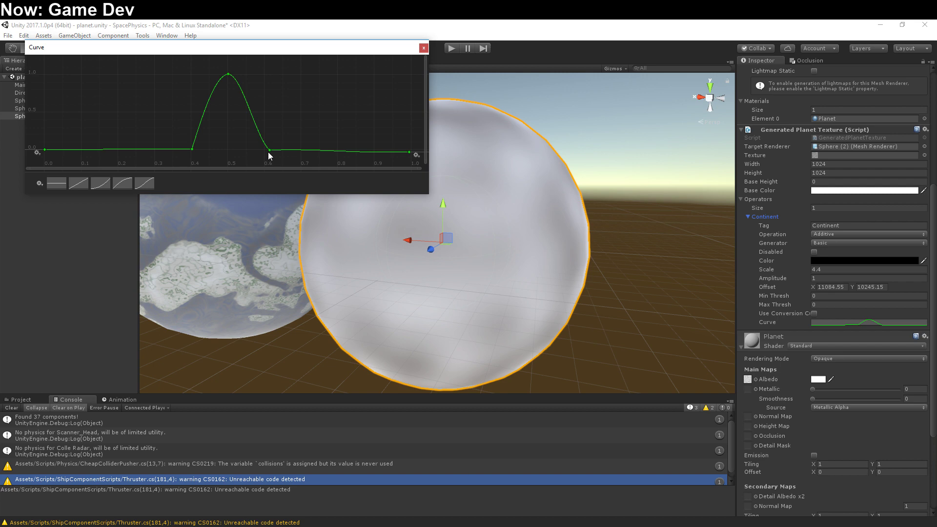
Step: Enable Use Conversion Curve for Continent and Run to regenerate Sphere (2)'s texture
click(423, 47)
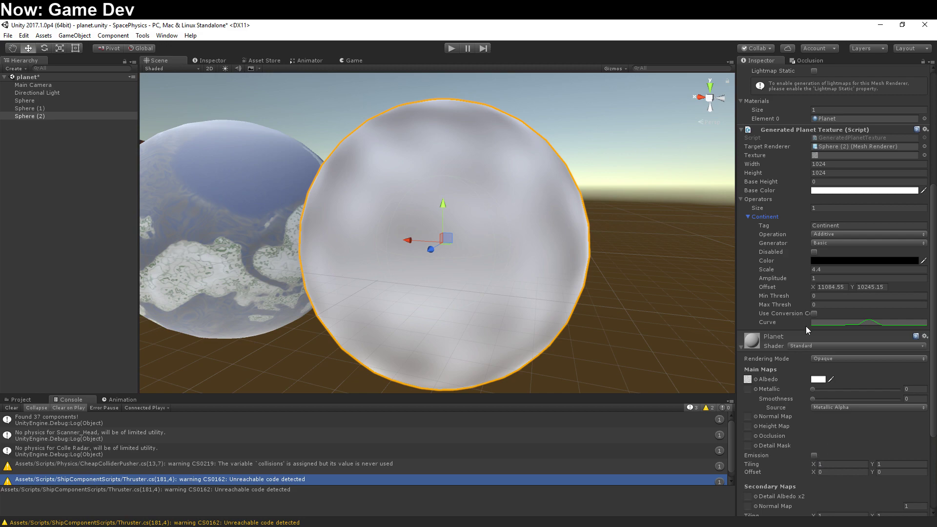
click(814, 313)
right_click(802, 131)
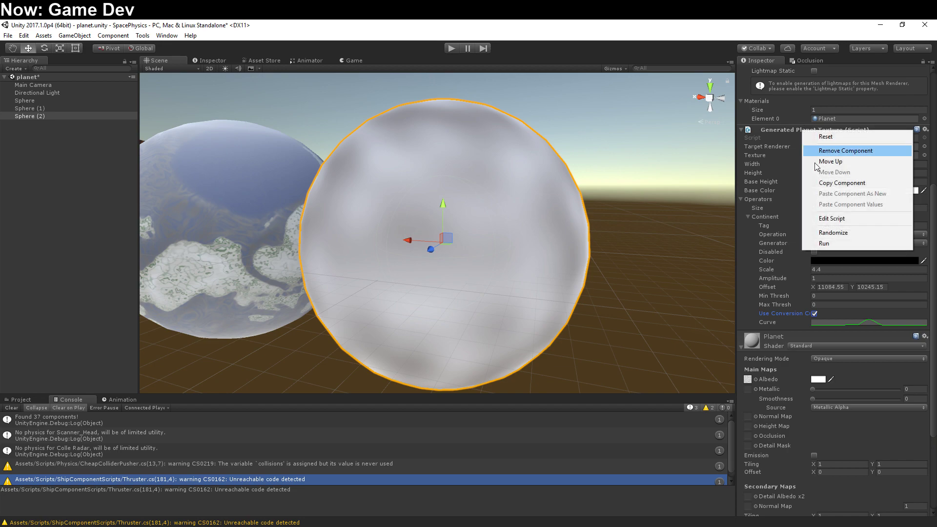
click(824, 245)
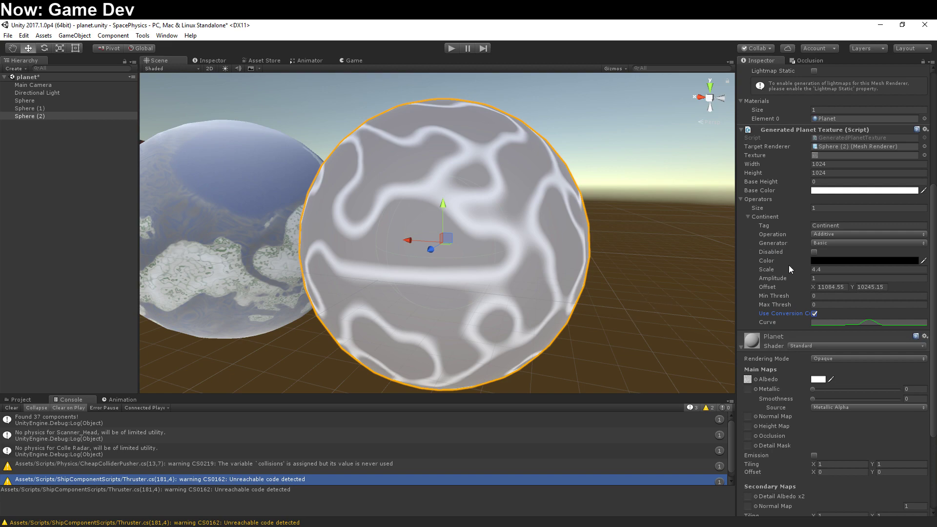
Step: Raise the Continent noise scale to 10.07 and Run the texture again
drag(790, 269, 810, 271)
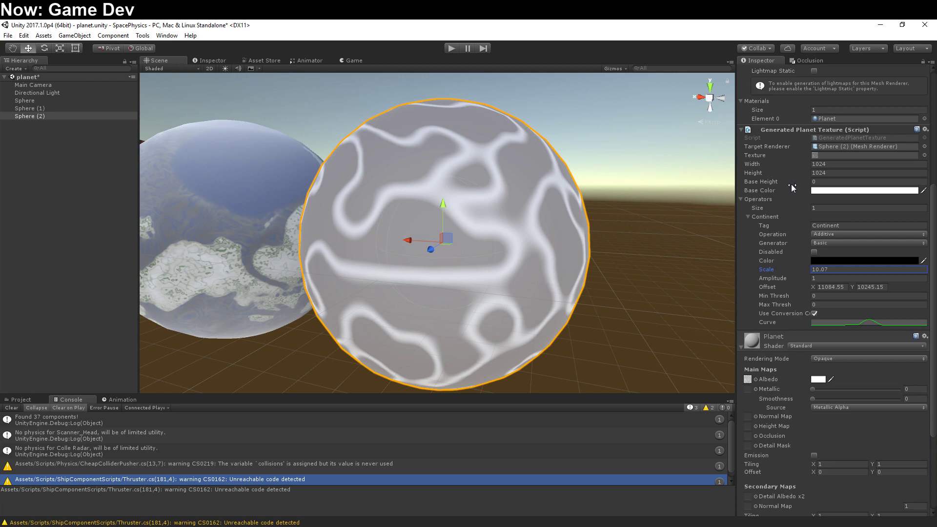
right_click(792, 129)
click(813, 244)
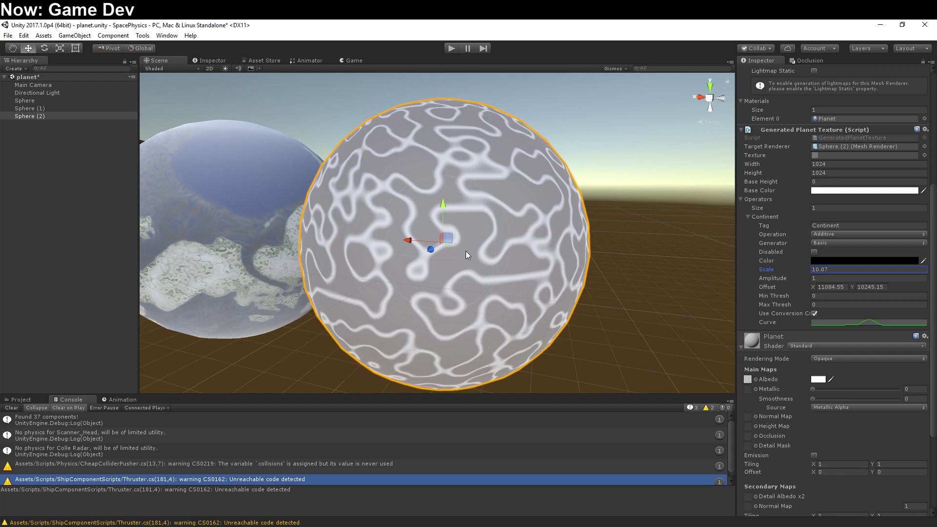
Step: Turn off the conversion curve and fly the view in close to the blue planet
click(813, 313)
key(a)
key(w)
right_drag(537, 298, 402, 244)
scroll(424, 204, down, 5)
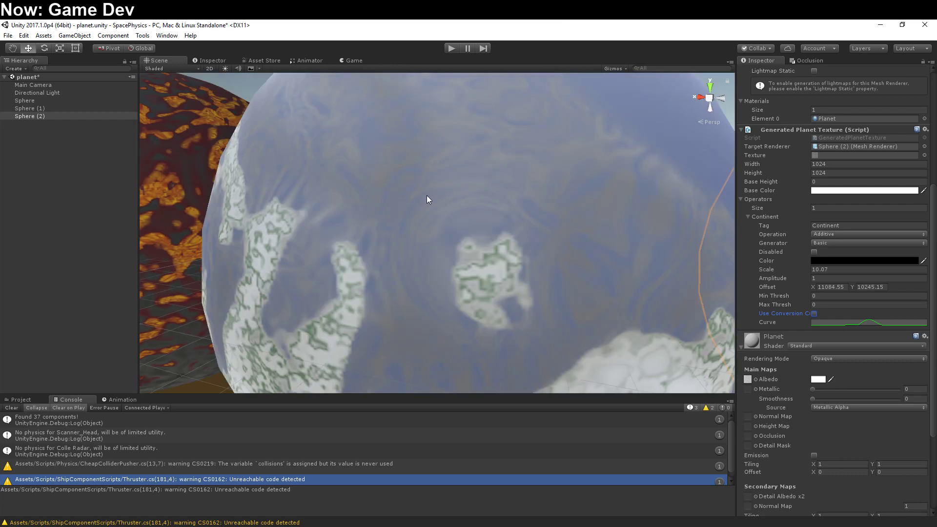
scroll(408, 209, down, 5)
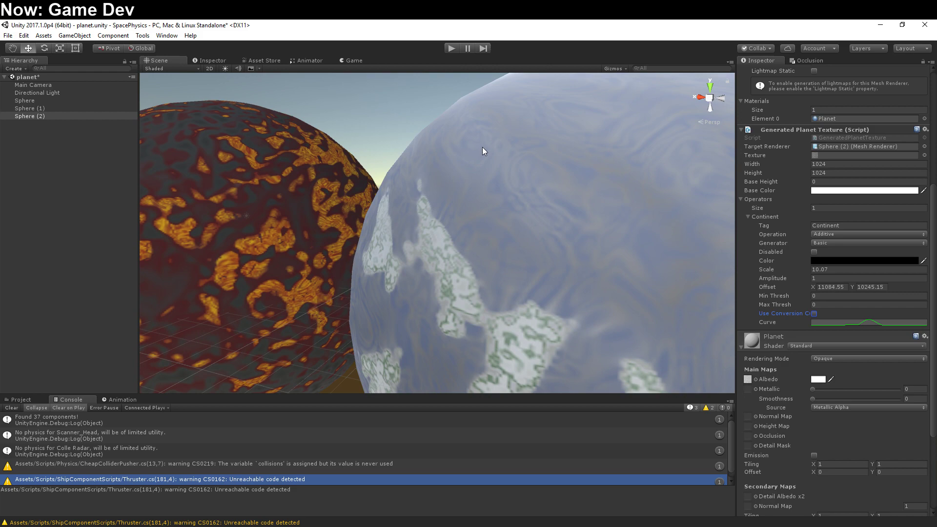
right_drag(452, 221, 461, 247)
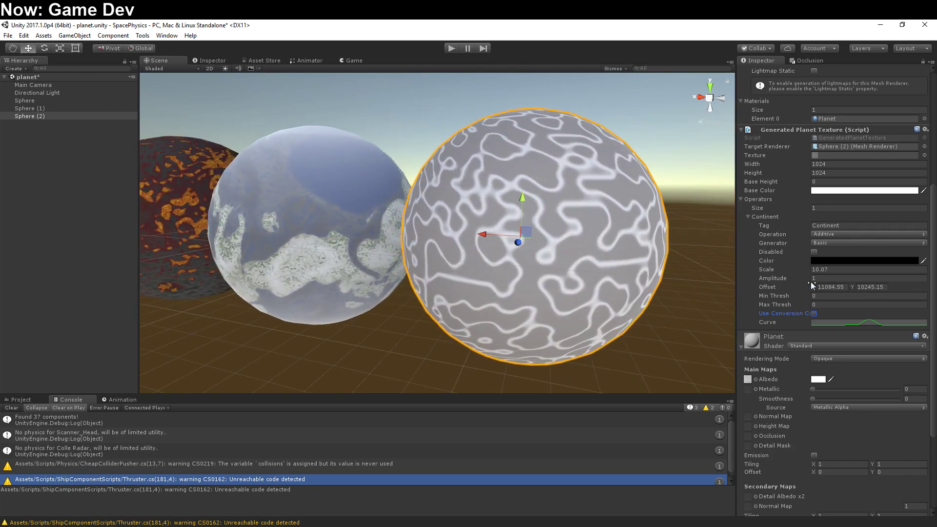
Step: Switch the Continent generator to Skewed and Run the texture
click(835, 243)
click(836, 256)
right_click(843, 131)
click(863, 244)
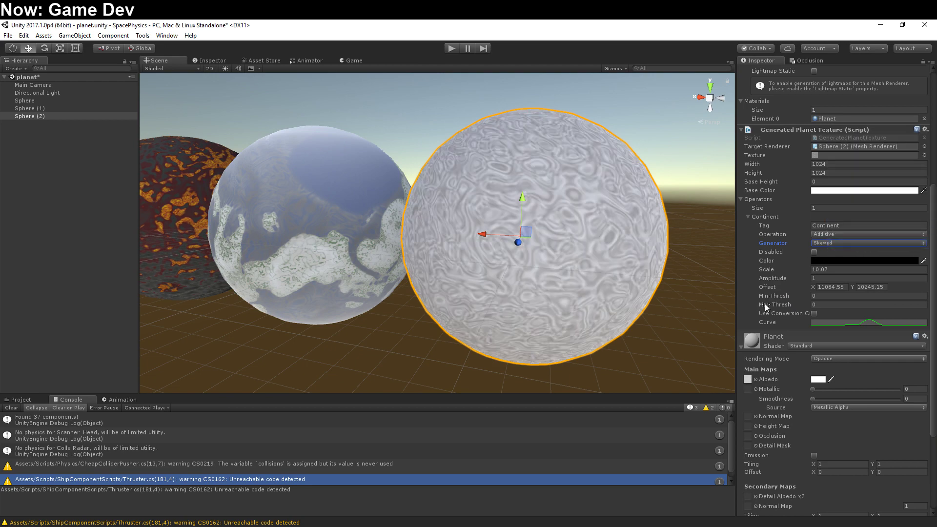
Step: Lower the Continent scale to 5.41 and Run again for smoother marbled swirls
drag(806, 270, 770, 269)
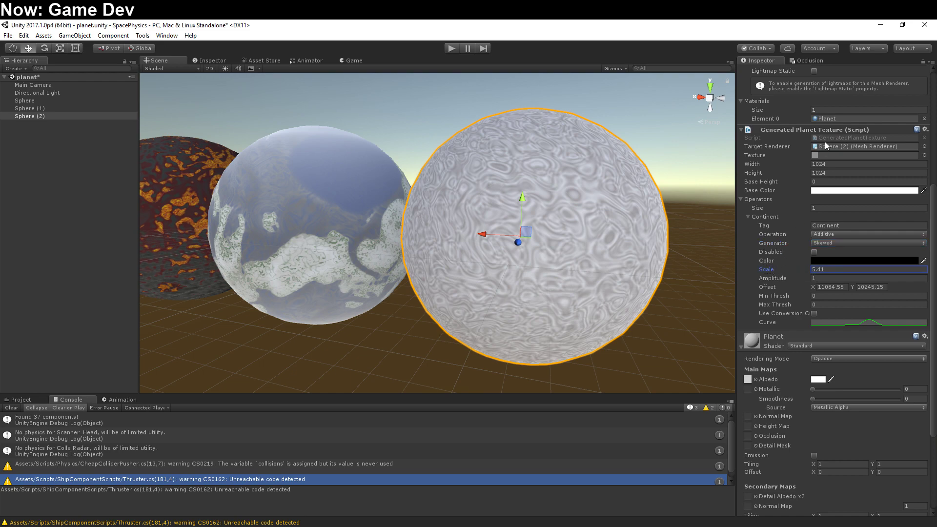
right_click(815, 128)
click(839, 242)
alt+drag(620, 333, 552, 368)
Step: Deselect Sphere (2) and orbit the view around the white sphere
click(514, 344)
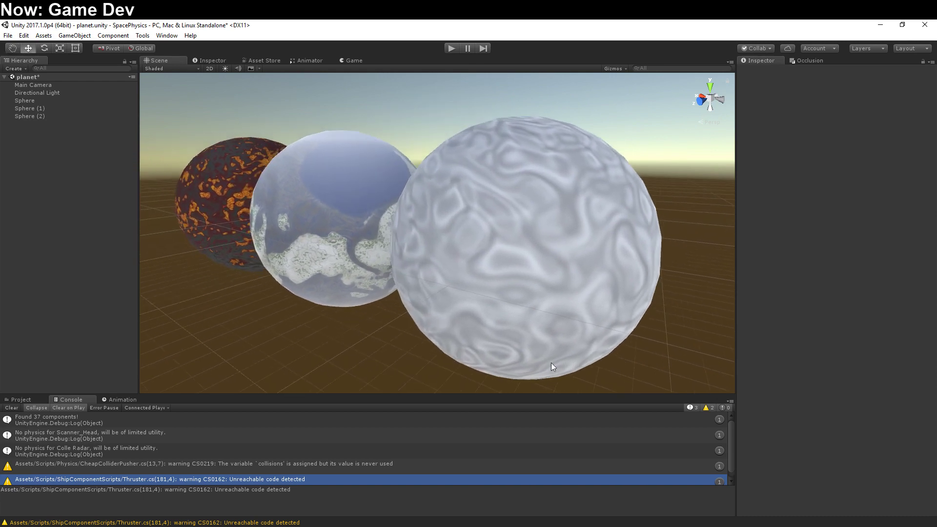
alt+drag(451, 352, 508, 352)
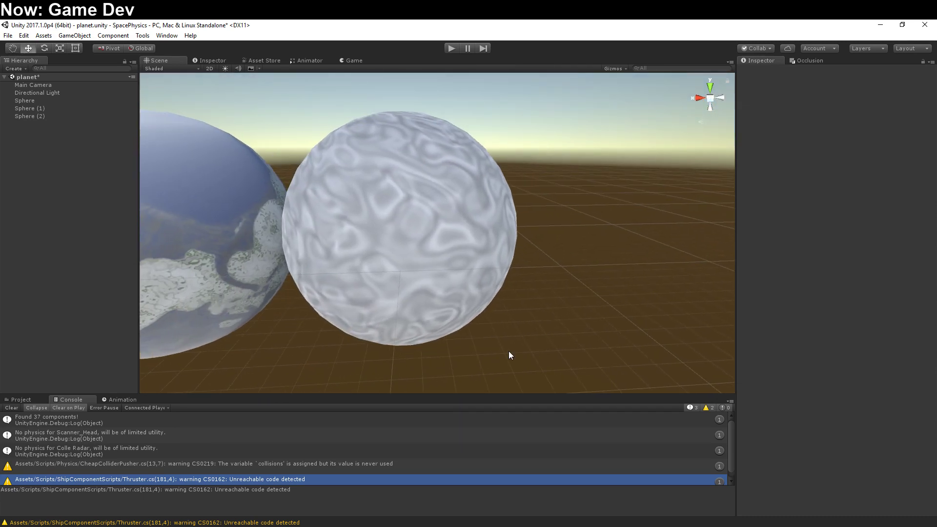
scroll(508, 352, up, 2)
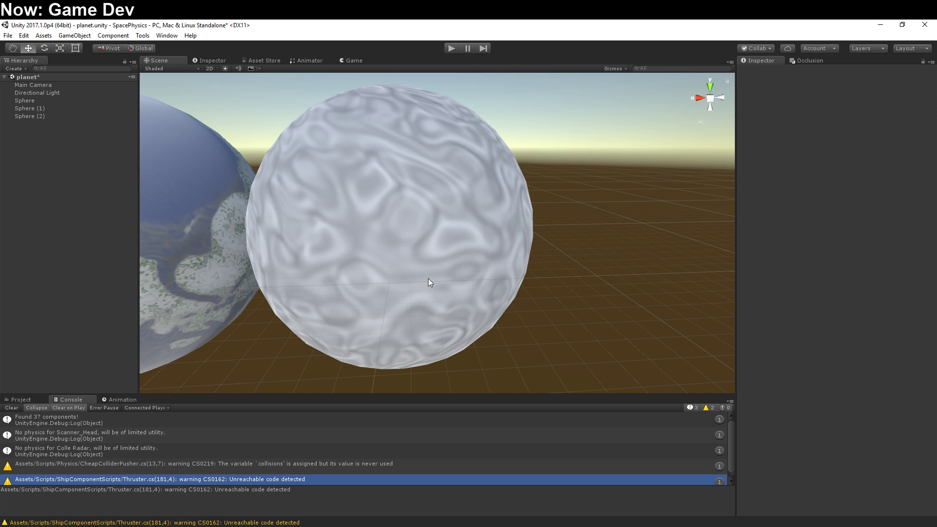
right_drag(393, 313, 390, 314)
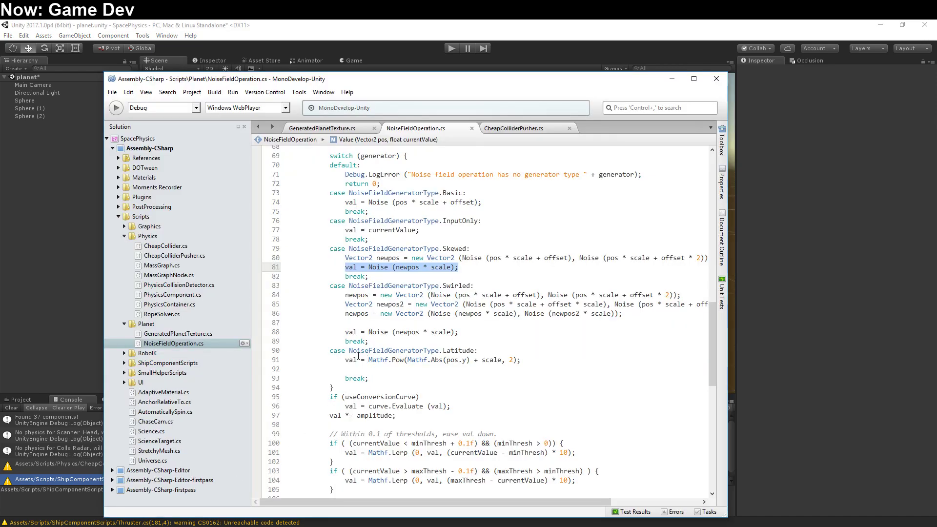
Step: Review the conversion-curve Evaluate line and the basic Noise(pos + offset) call on line 74
drag(345, 406, 478, 402)
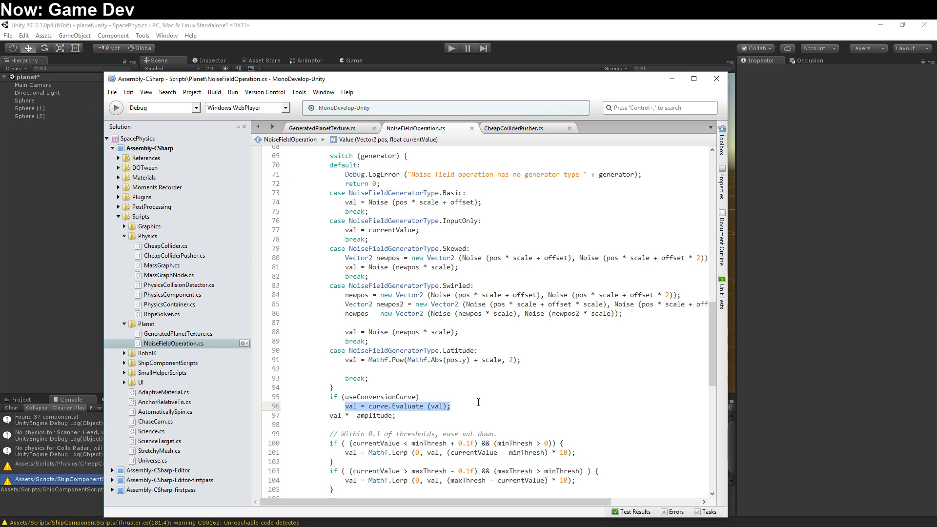
double_click(405, 409)
click(438, 257)
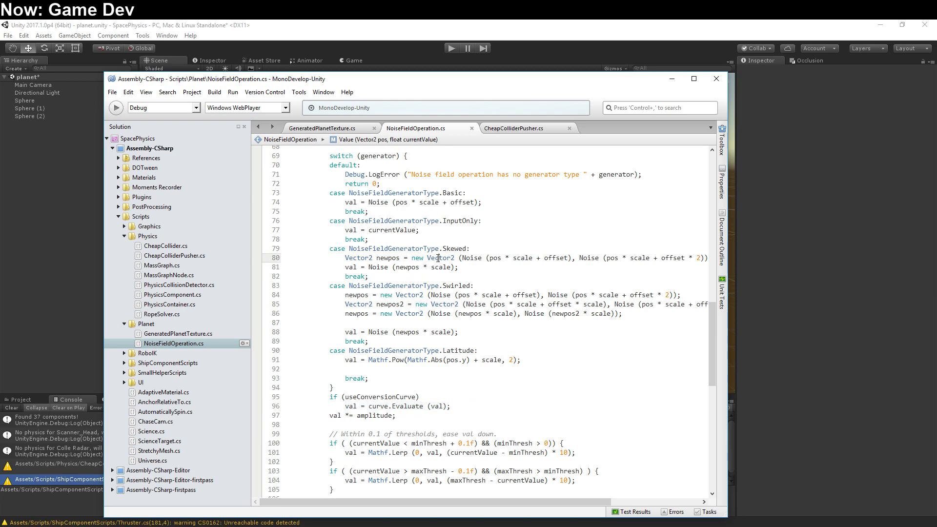
drag(376, 258, 399, 257)
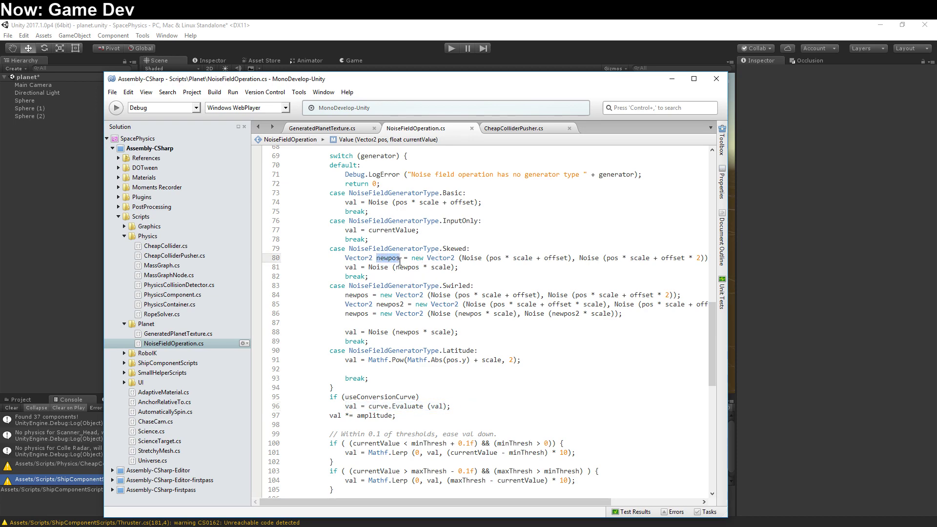
click(369, 202)
double_click(369, 202)
drag(391, 202, 408, 202)
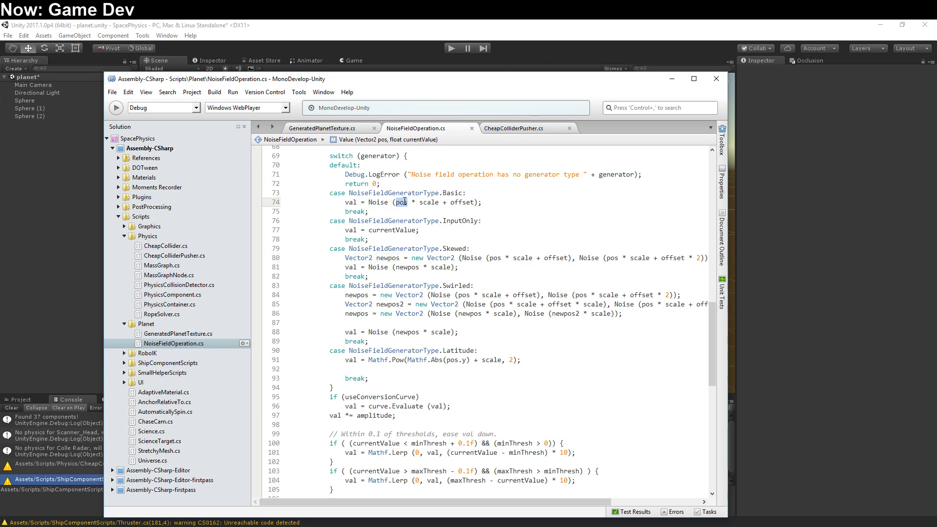
click(434, 202)
double_click(435, 202)
click(471, 202)
double_click(460, 202)
drag(481, 202, 346, 204)
Step: Trace the Skewed case's noise terms on lines 80–81, then return to Unity
click(412, 257)
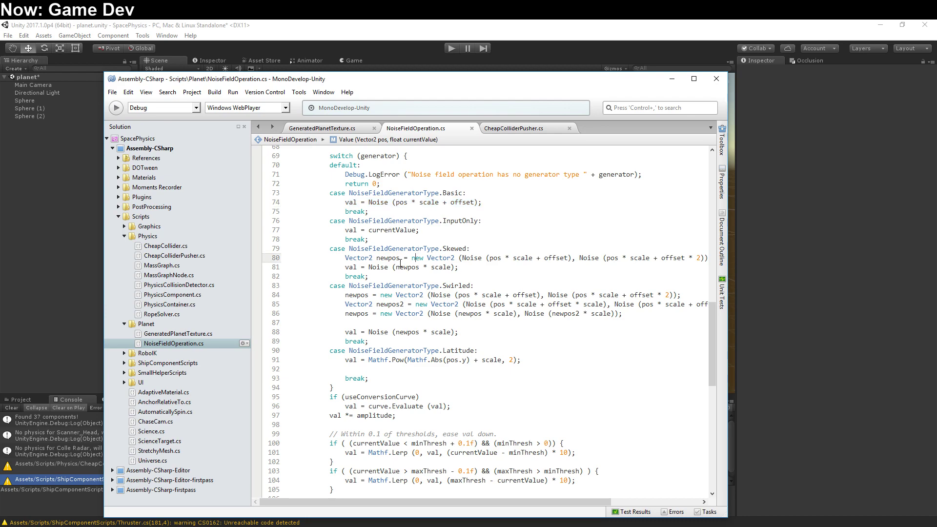
scroll(442, 266, down, 2)
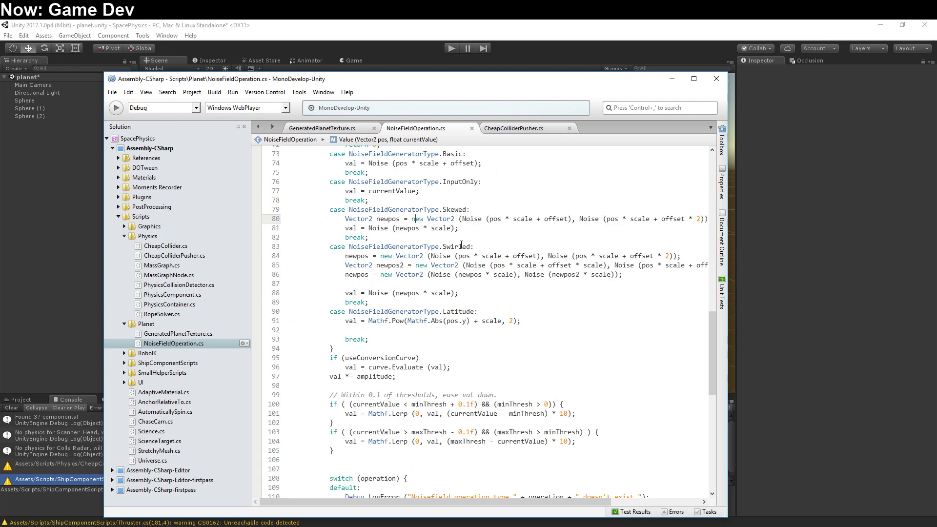
click(446, 216)
scroll(445, 215, down, 2)
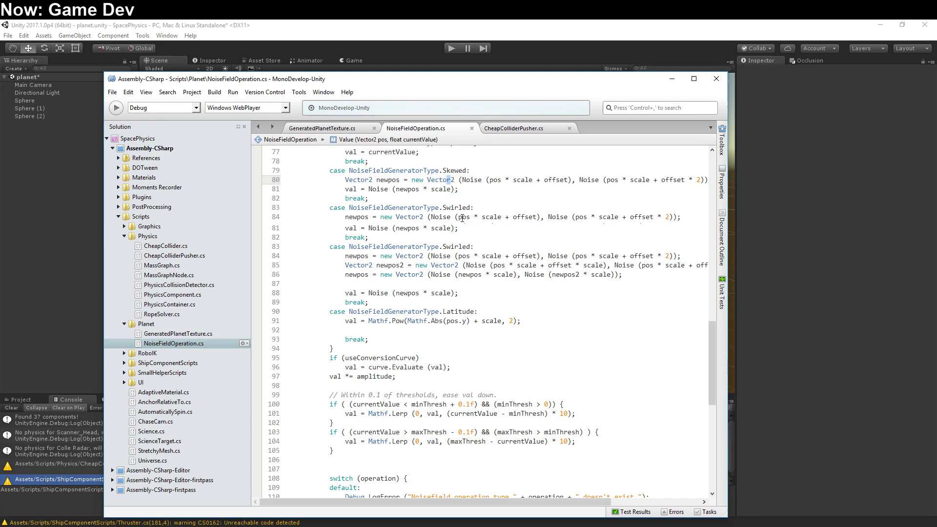
scroll(463, 226, up, 4)
click(461, 257)
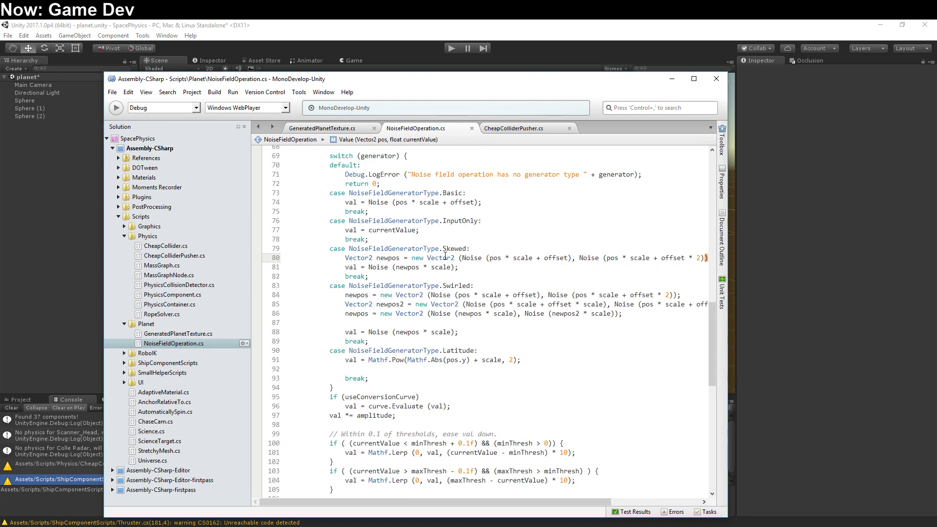
drag(461, 258, 573, 259)
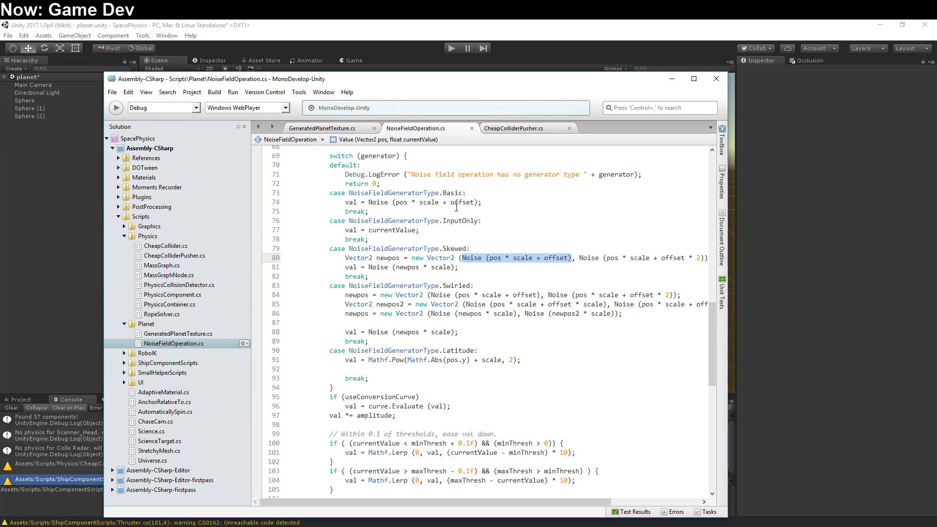
drag(579, 257, 699, 260)
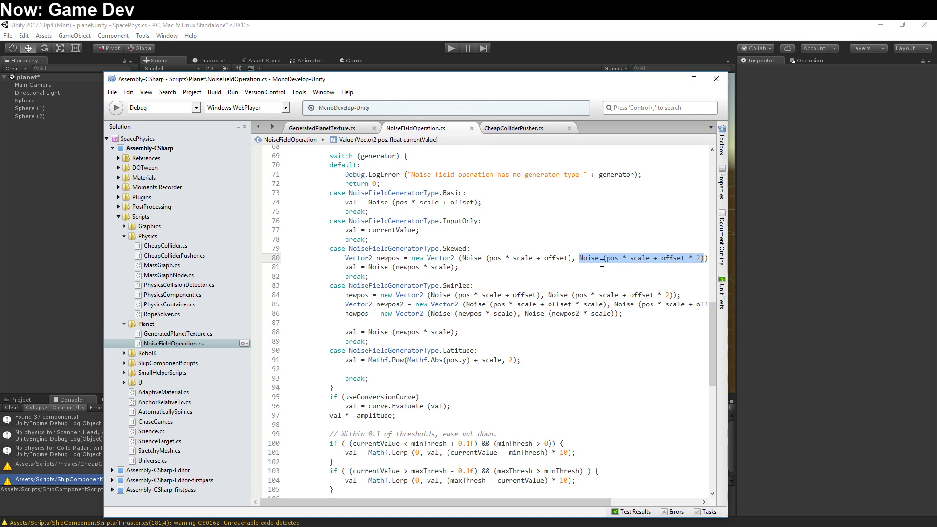
drag(368, 267, 456, 268)
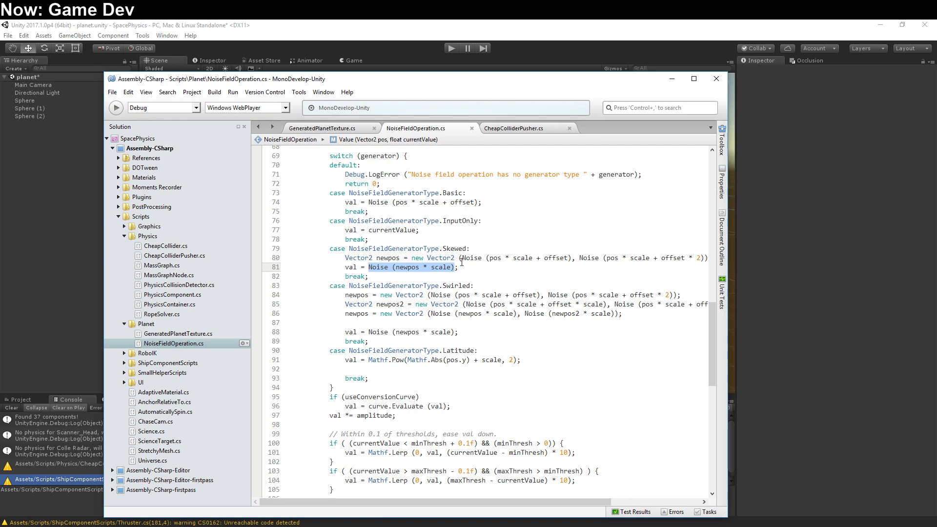
click(569, 51)
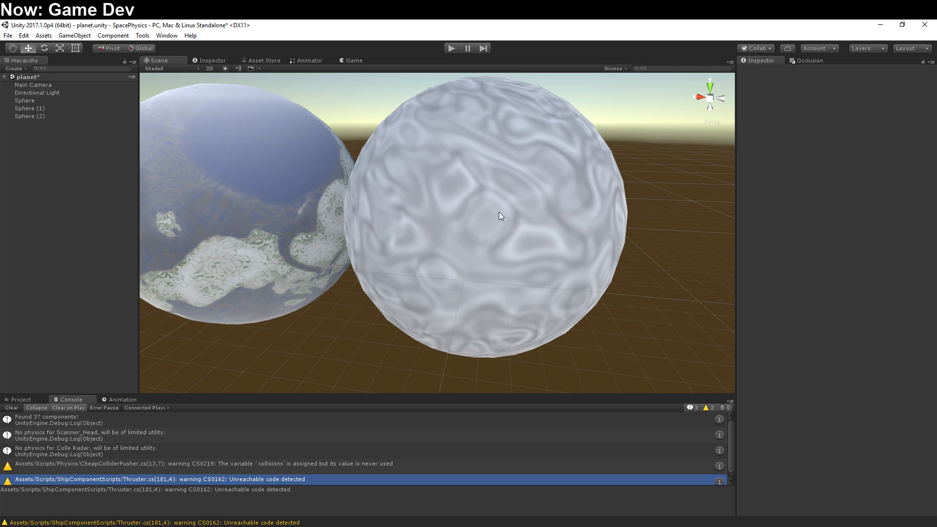
middle_drag(178, 120, 293, 198)
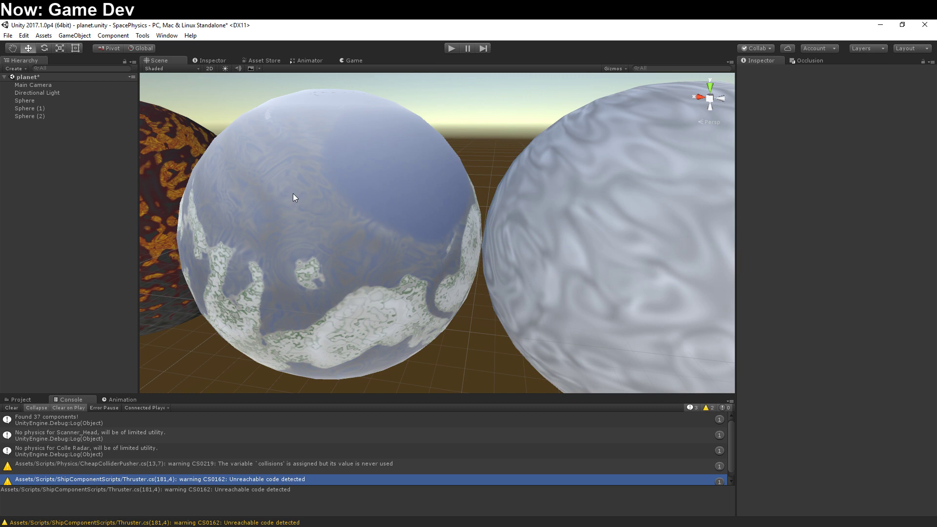
scroll(371, 157, down, 3)
right_drag(370, 156, 416, 264)
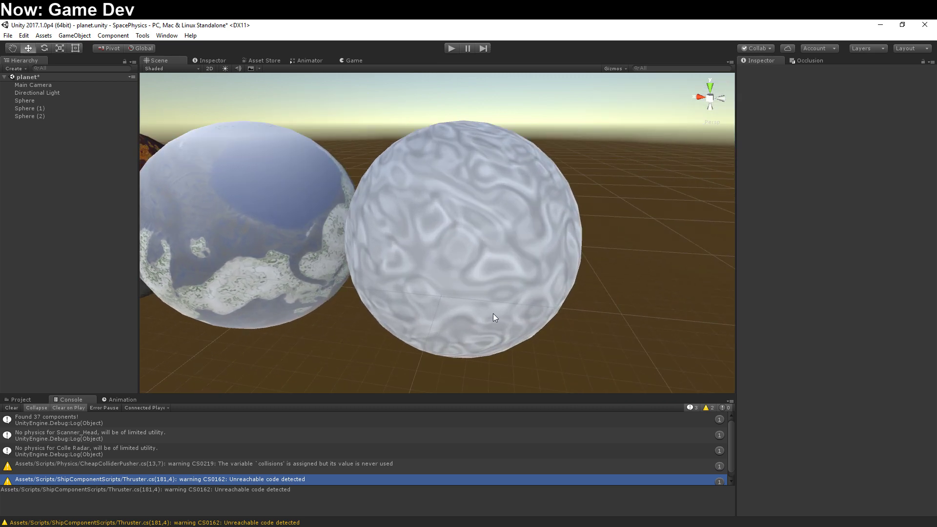
right_drag(493, 317, 464, 272)
click(462, 271)
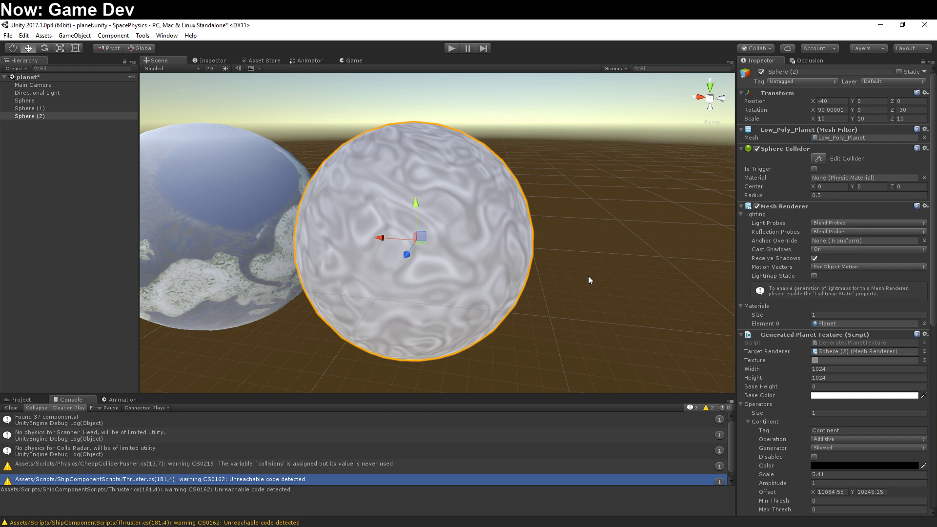
click(580, 306)
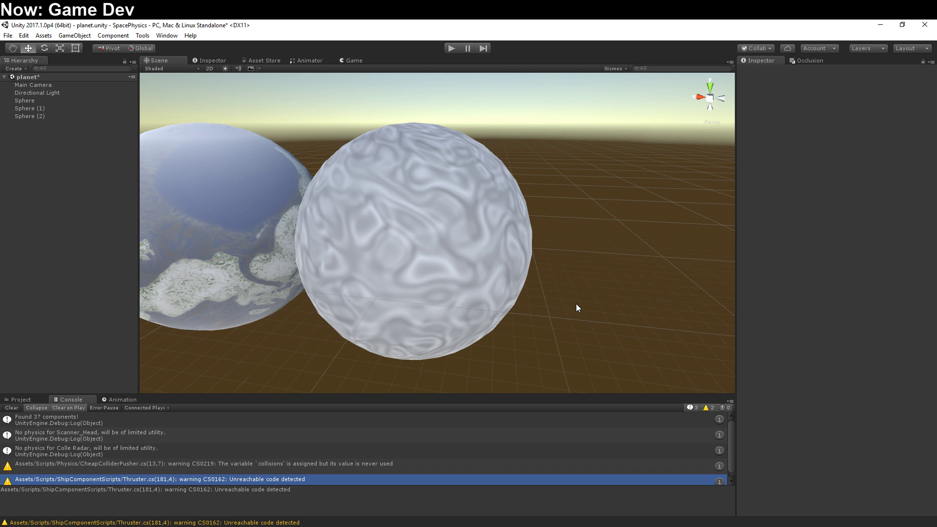
Step: Select Sphere (2) and duplicate its Continent operator
click(425, 271)
scroll(815, 329, down, 3)
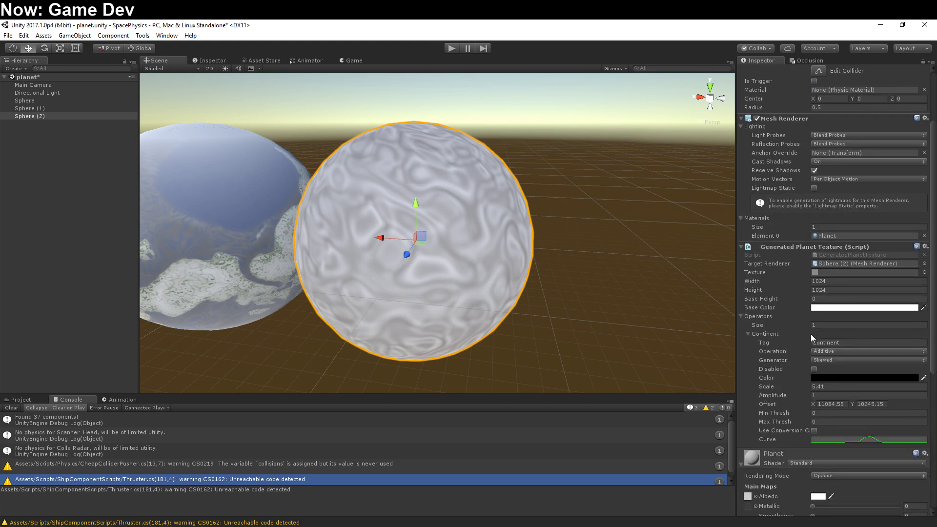
click(840, 324)
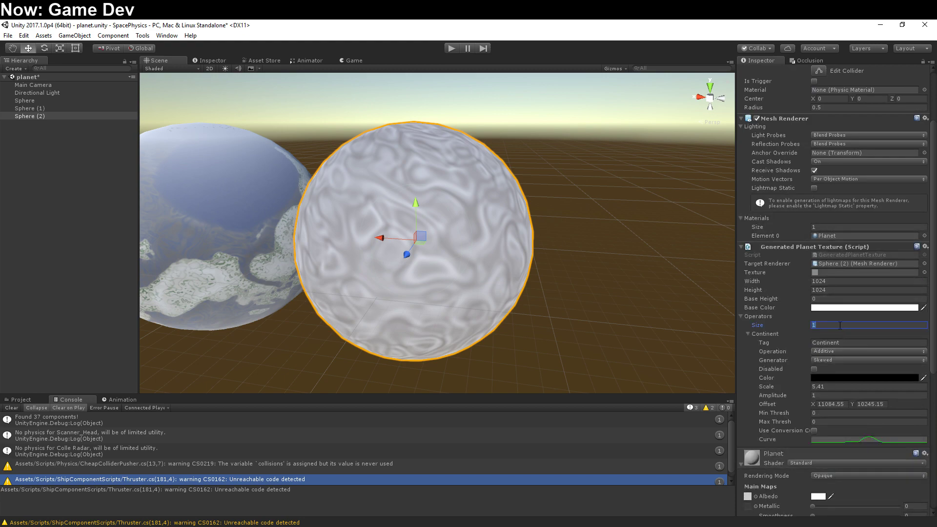
right_click(768, 333)
click(824, 339)
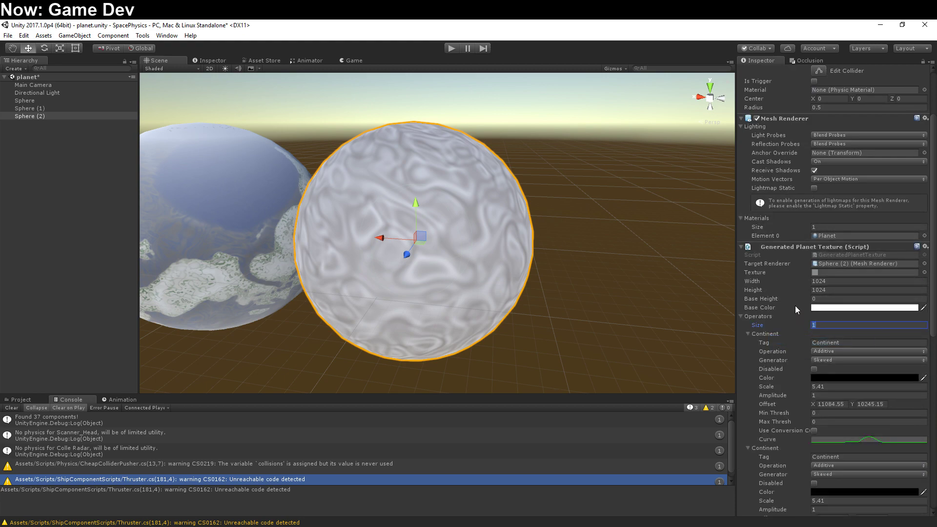
Step: Randomize the planet texture for new offsets and a patchier mottled surface
scroll(805, 358, down, 1)
scroll(805, 358, down, 1)
right_click(808, 192)
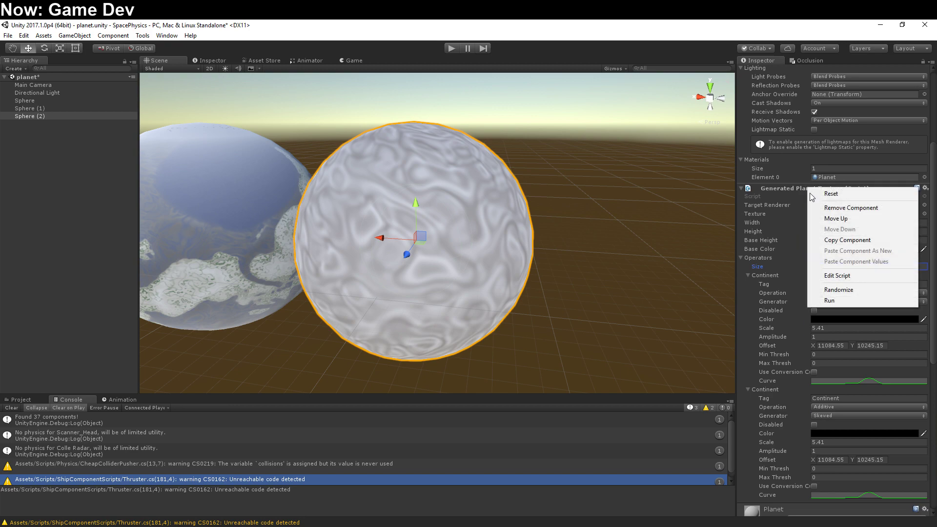
click(833, 287)
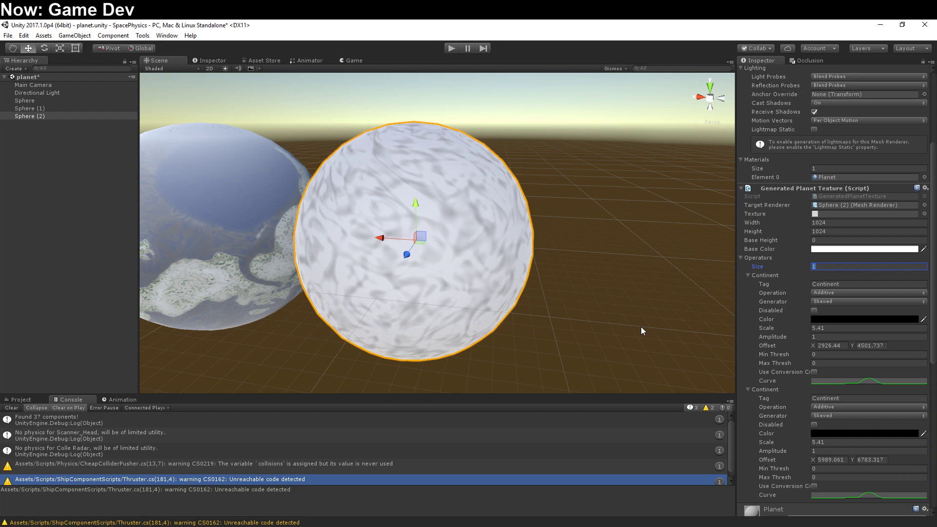
Step: Set the first Continent to Basic noise and duplicate it into a second operator
click(819, 301)
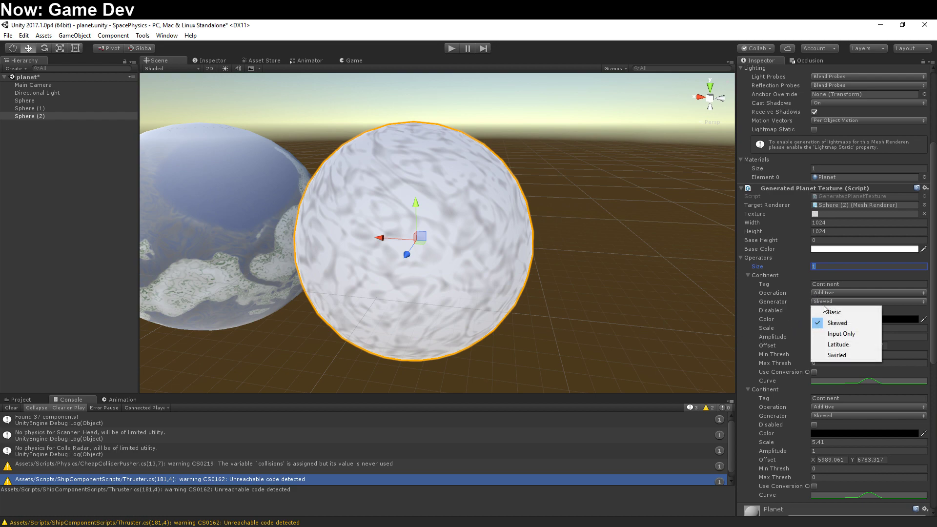
click(827, 311)
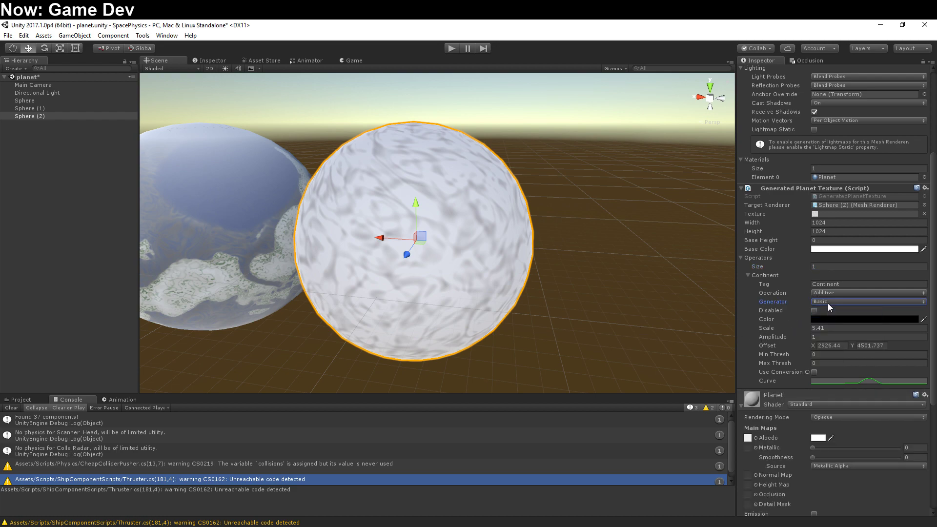
right_click(783, 274)
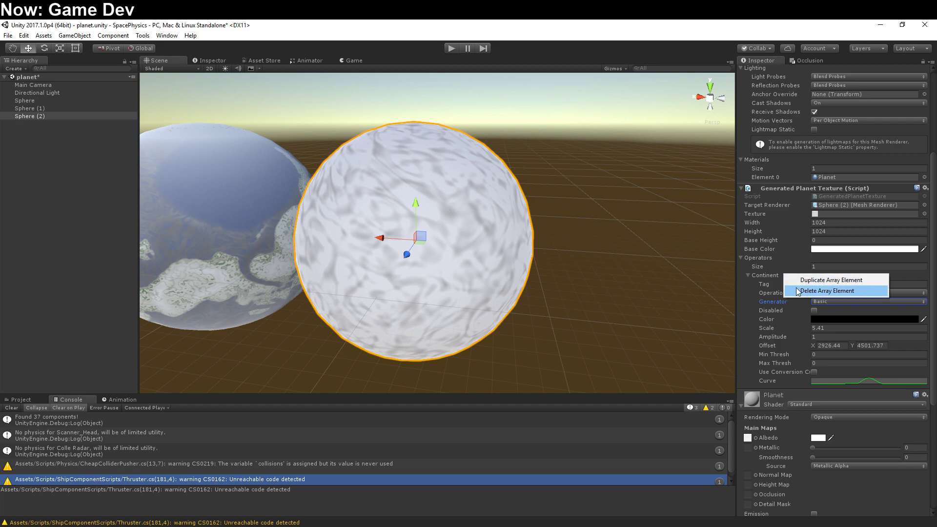
click(802, 280)
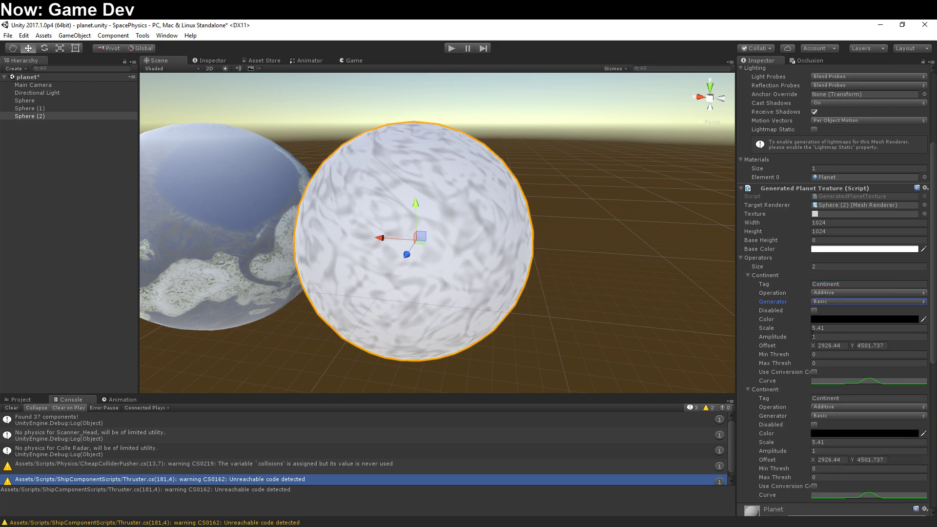
Step: Switch the second Continent to Skewed noise and randomize the texture
click(822, 418)
click(825, 434)
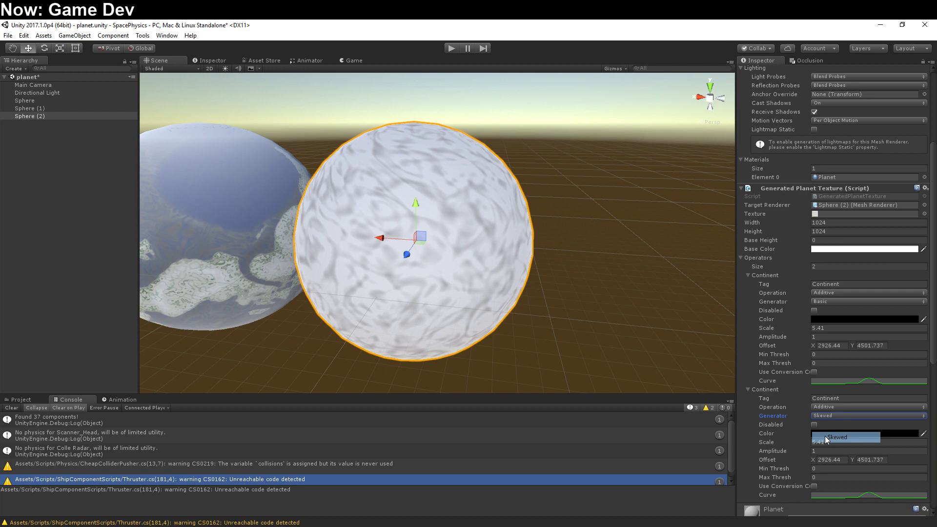
right_click(797, 190)
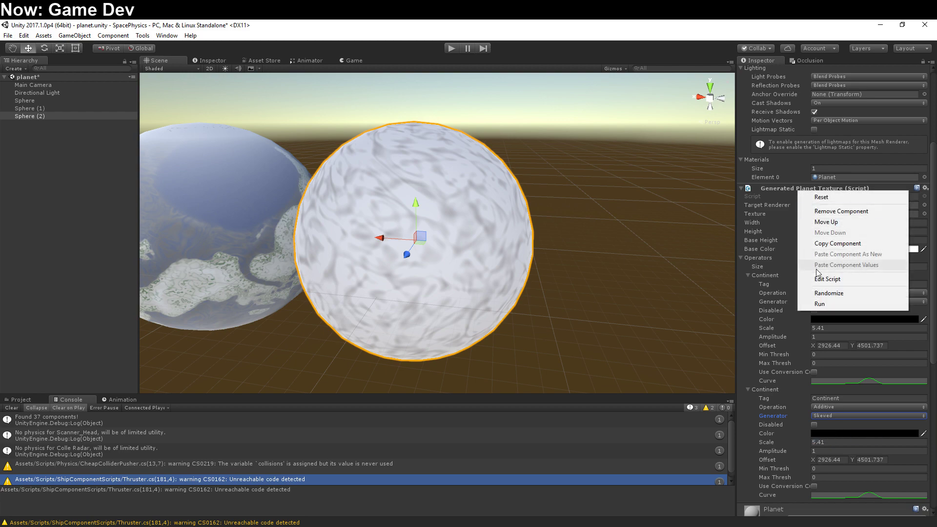
click(821, 293)
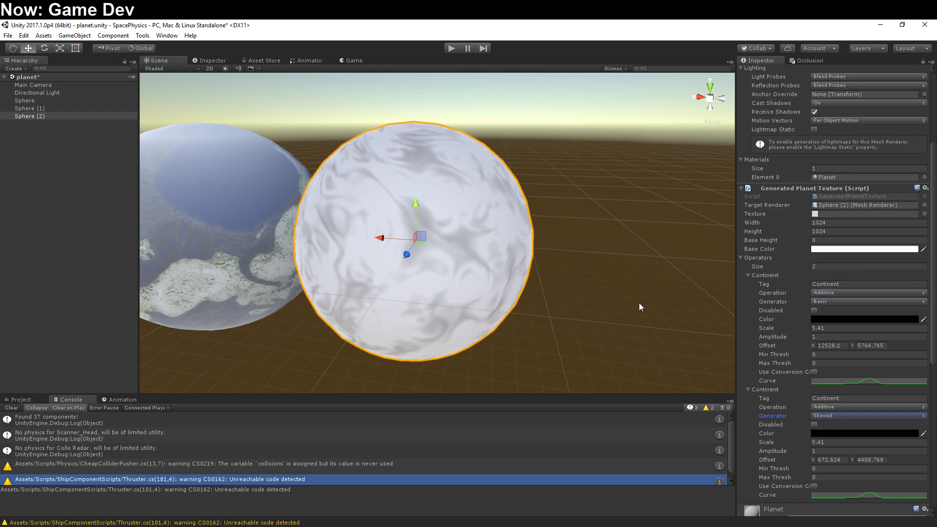
middle_drag(563, 311, 586, 316)
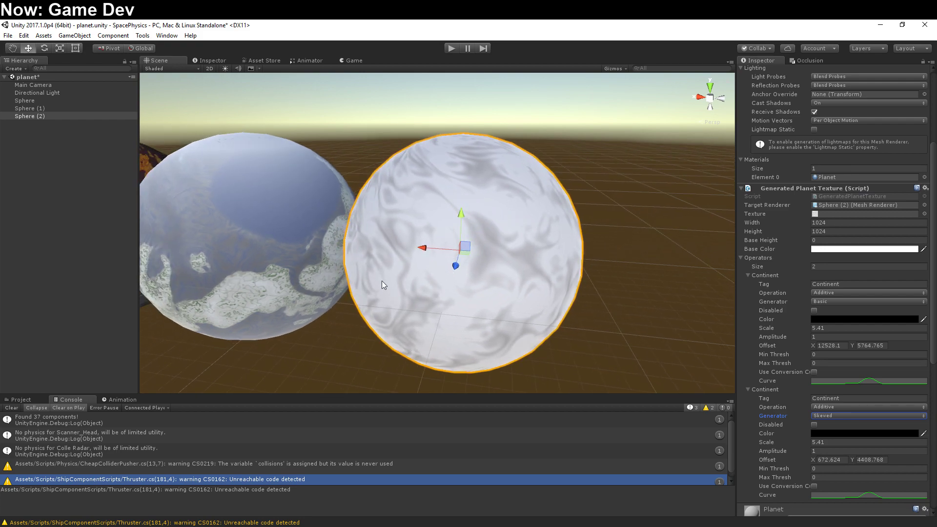
mouse_move(528, 315)
middle_down()
mouse_move(508, 314)
mouse_move(531, 324)
middle_up()
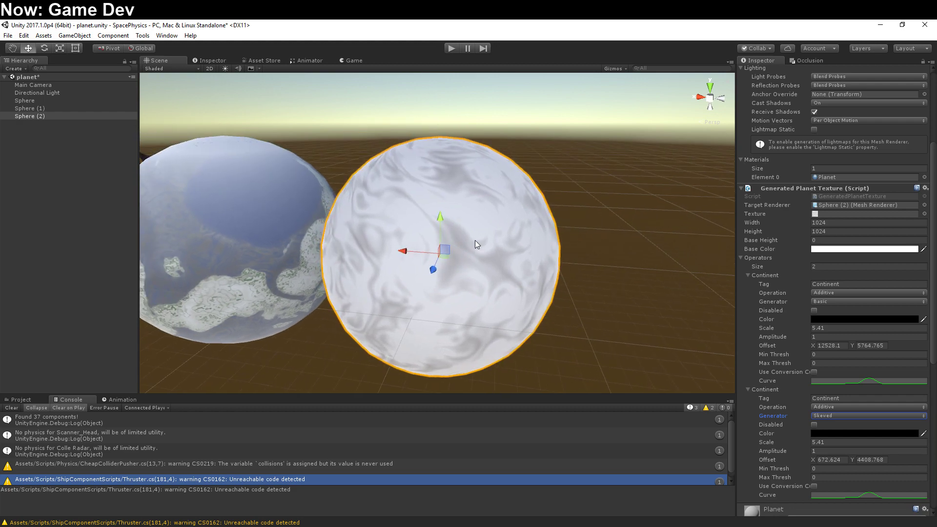
Step: Set the first Continent scale to 2.03 and the second's to 9.08 with amplitude 0.5
click(805, 330)
drag(790, 328, 786, 330)
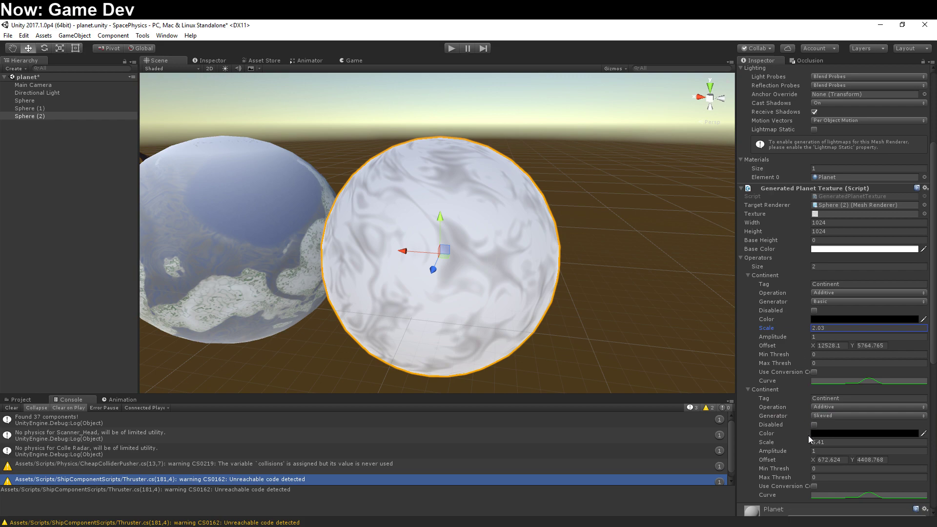
drag(808, 435, 836, 444)
key(Tab)
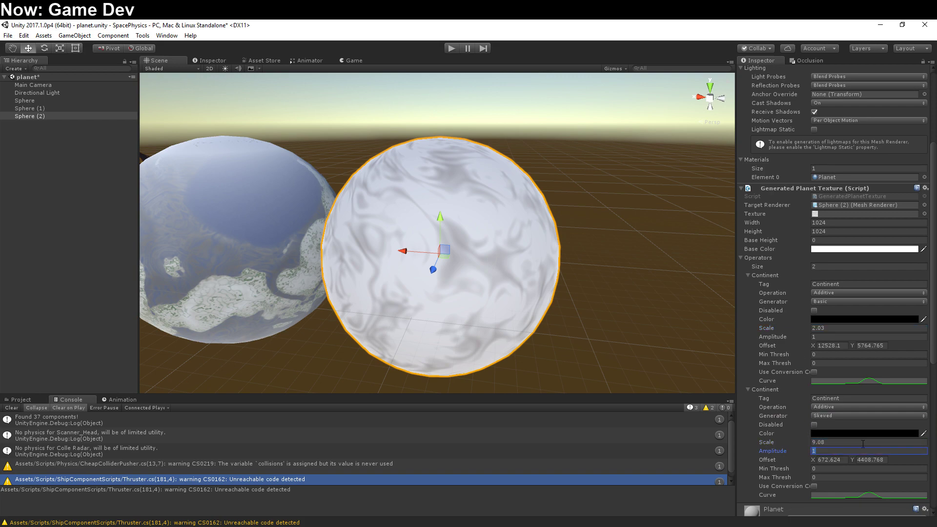
text(0.5)
Step: Randomize the planet texture and orbit around the white sphere
right_click(805, 194)
click(830, 293)
middle_drag(661, 333, 607, 335)
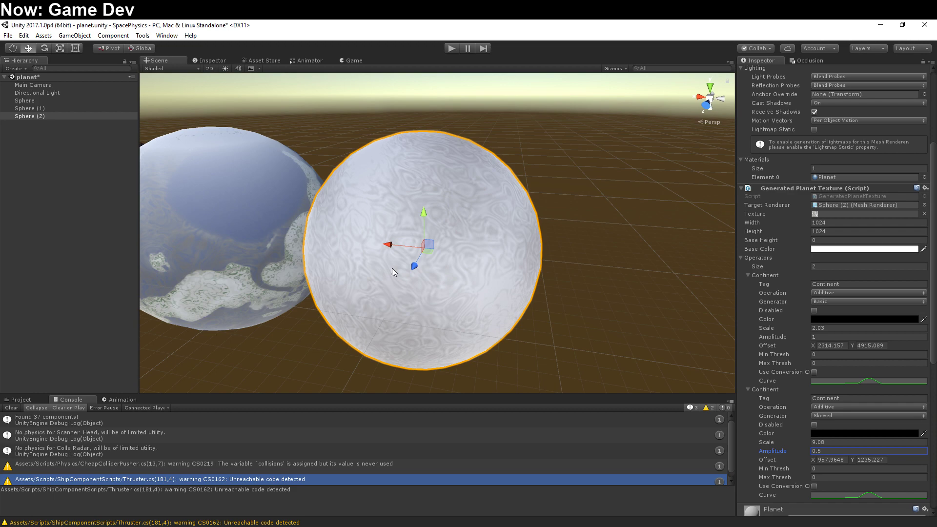
alt+drag(391, 268, 520, 279)
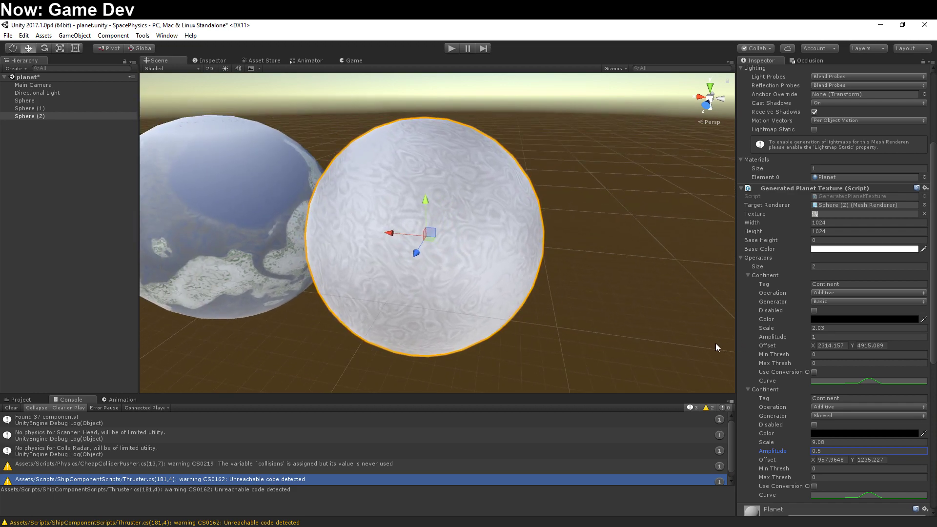
Step: Make the second Continent layer Subtractive and randomize the texture
click(858, 407)
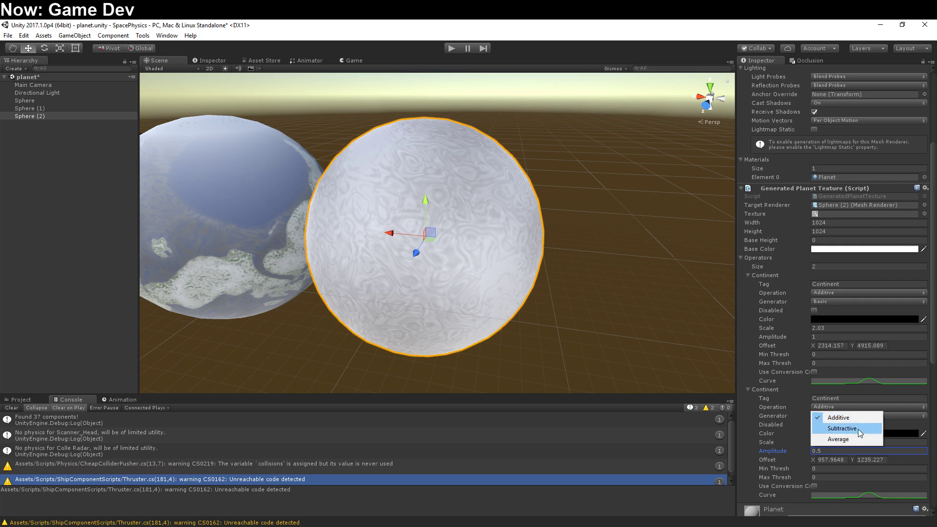
click(857, 430)
right_click(826, 188)
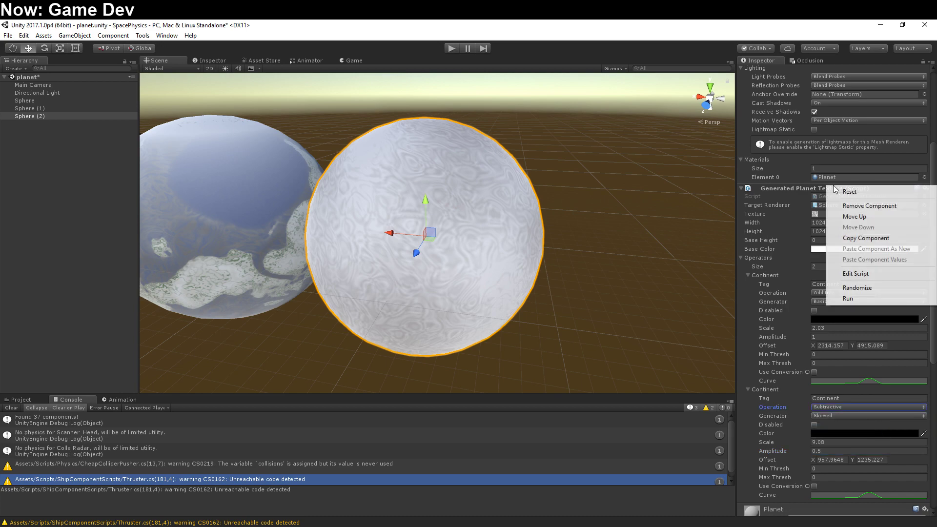
click(847, 288)
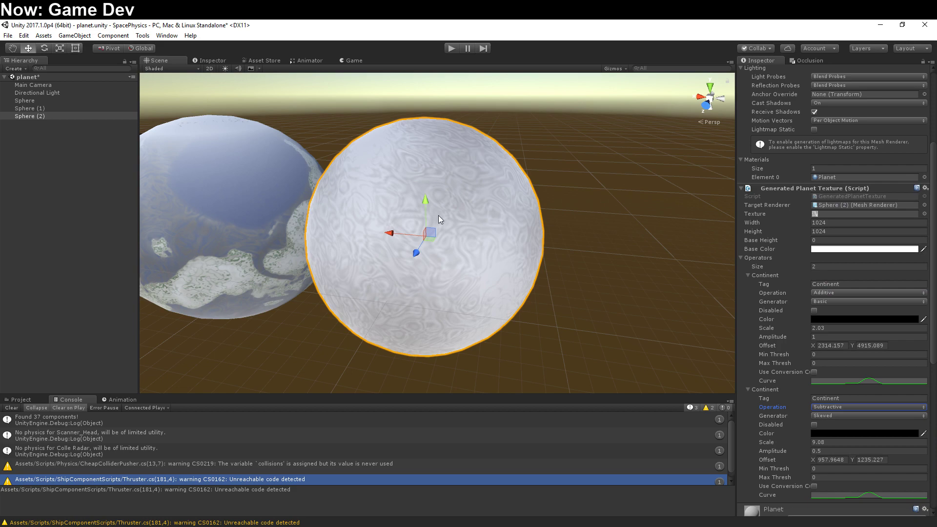
middle_drag(349, 239, 393, 268)
middle_drag(615, 311, 613, 295)
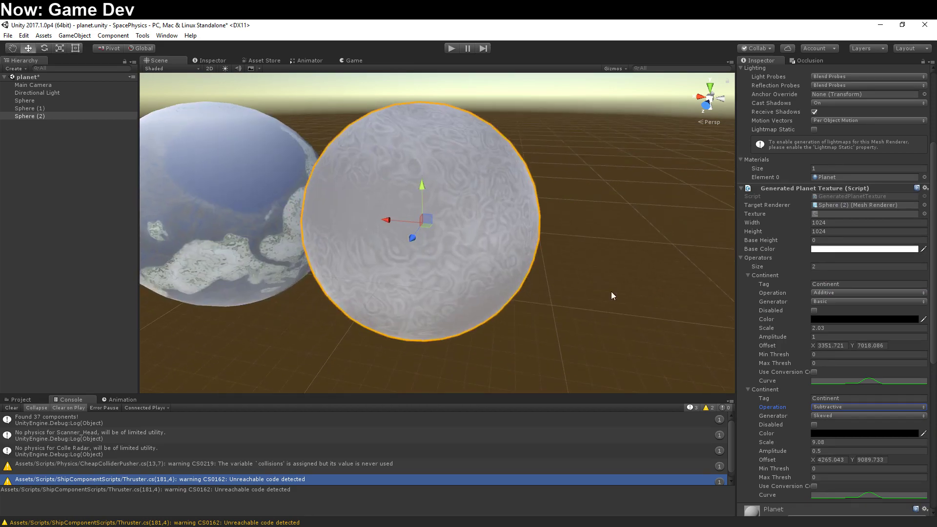
Step: Switch the second Continent back to Additive and randomize the texture again
click(838, 407)
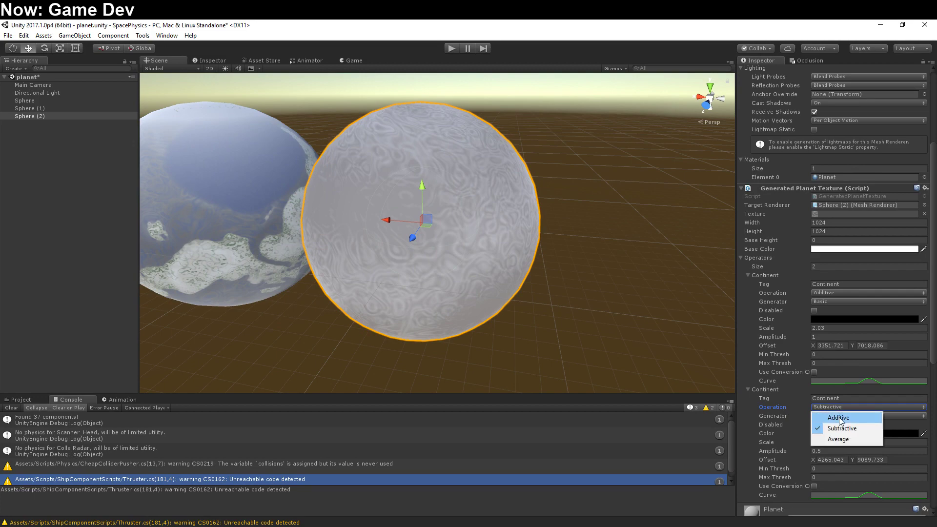
click(835, 414)
right_click(823, 194)
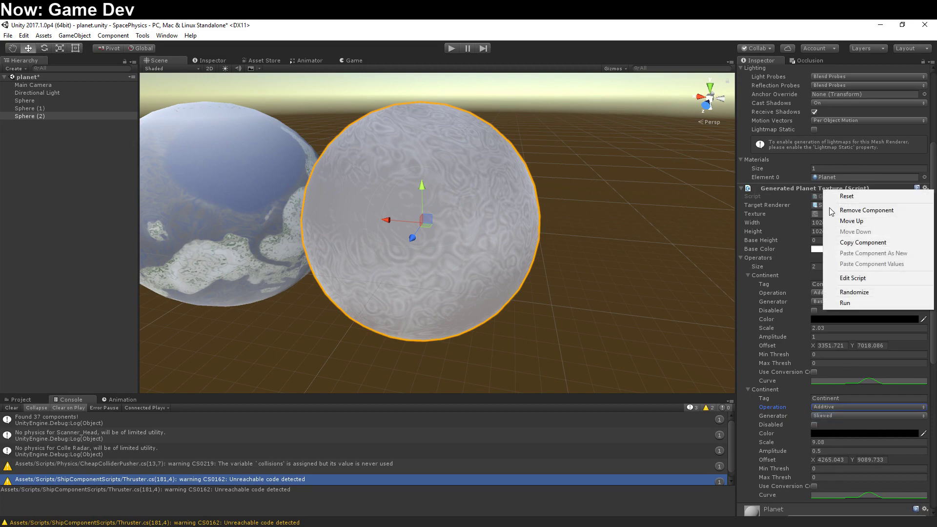
click(845, 292)
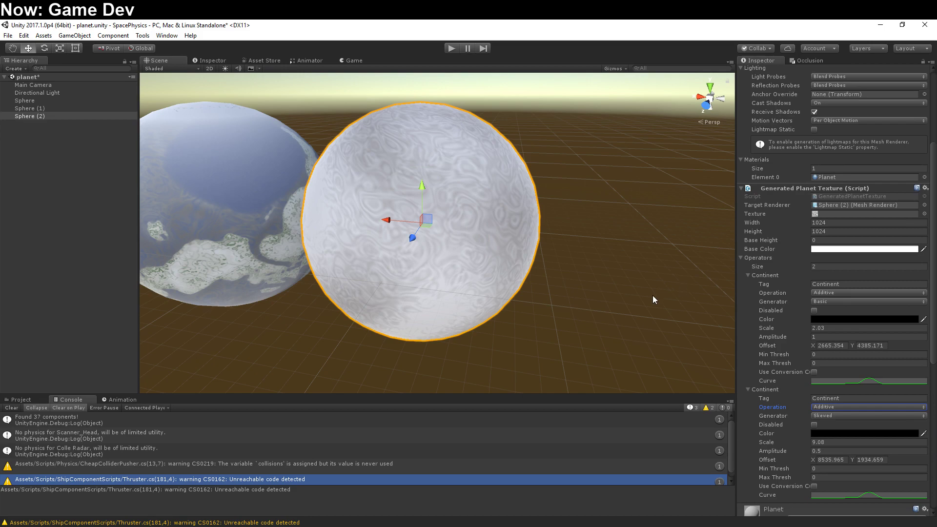
Step: Set the second Continent's Min Thresh to 0.3, randomize the texture, and inspect the spheres
scroll(786, 387, down, 3)
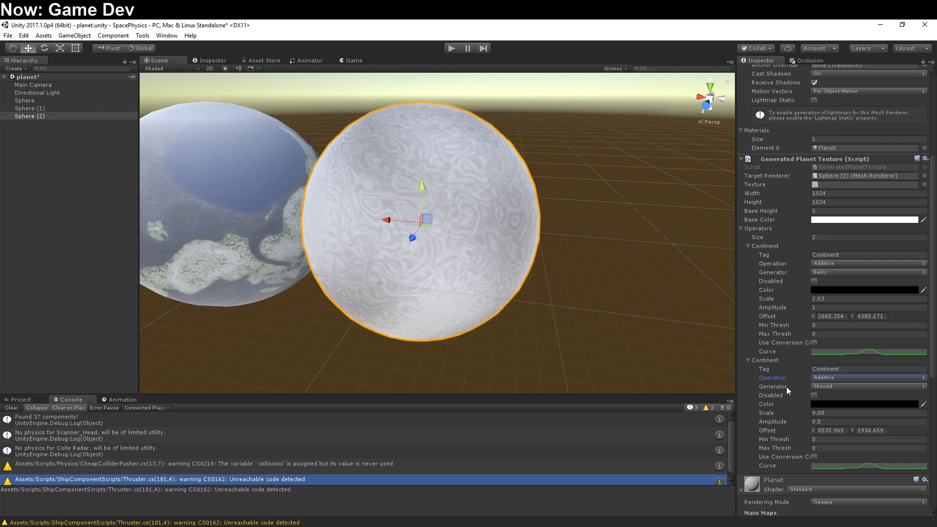
click(824, 441)
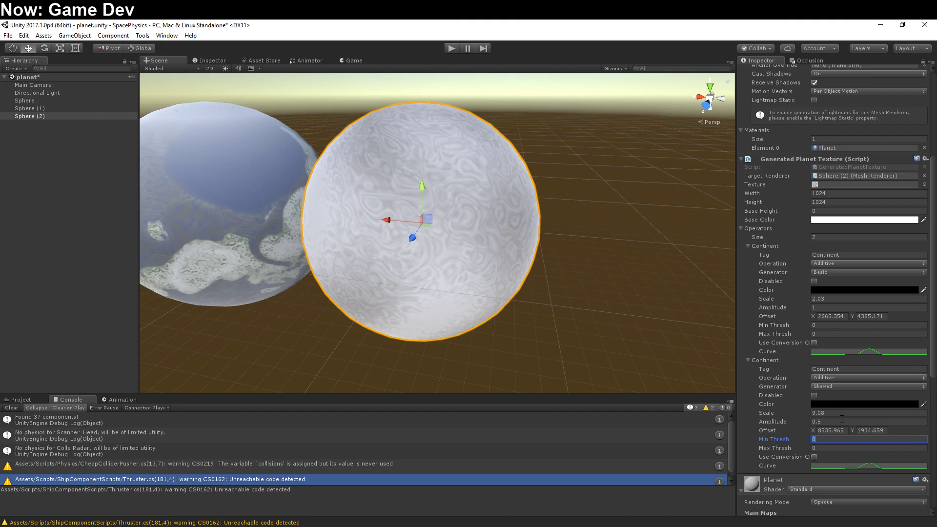
text(0.3)
right_click(811, 162)
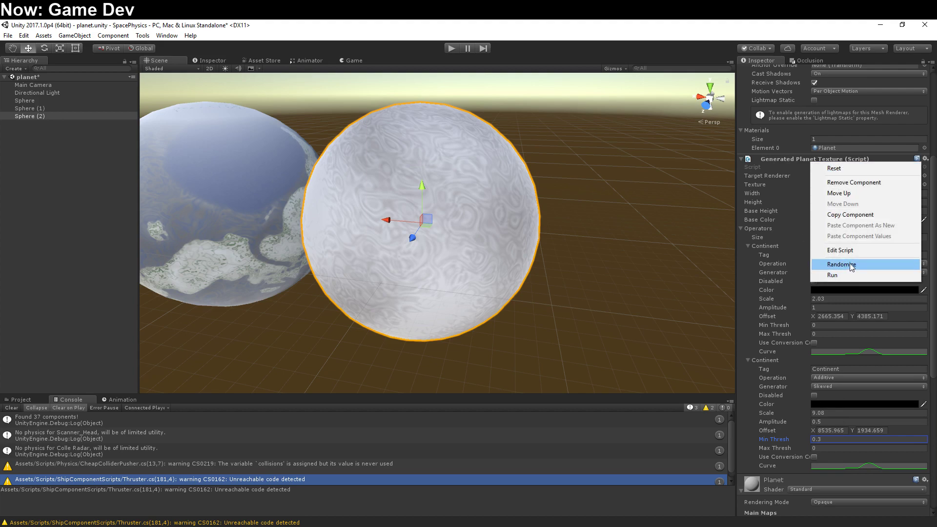
click(852, 267)
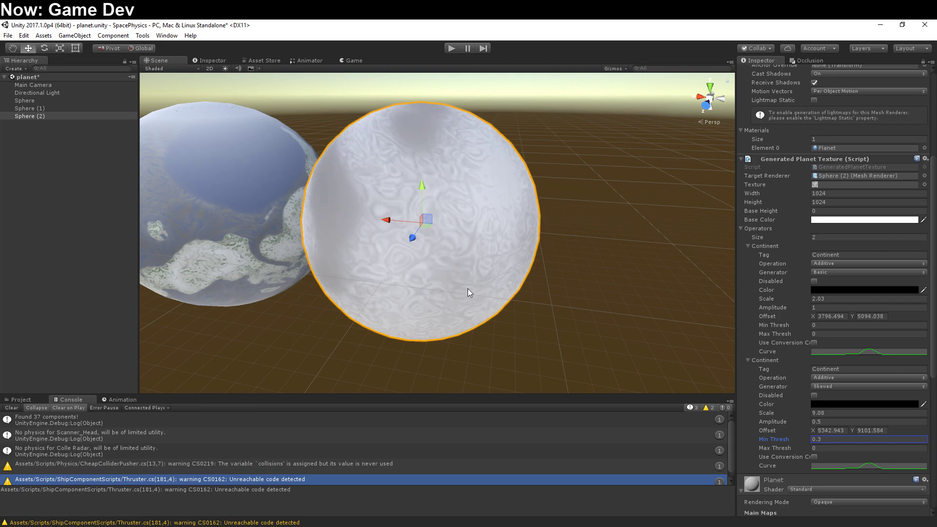
middle_drag(467, 289, 480, 333)
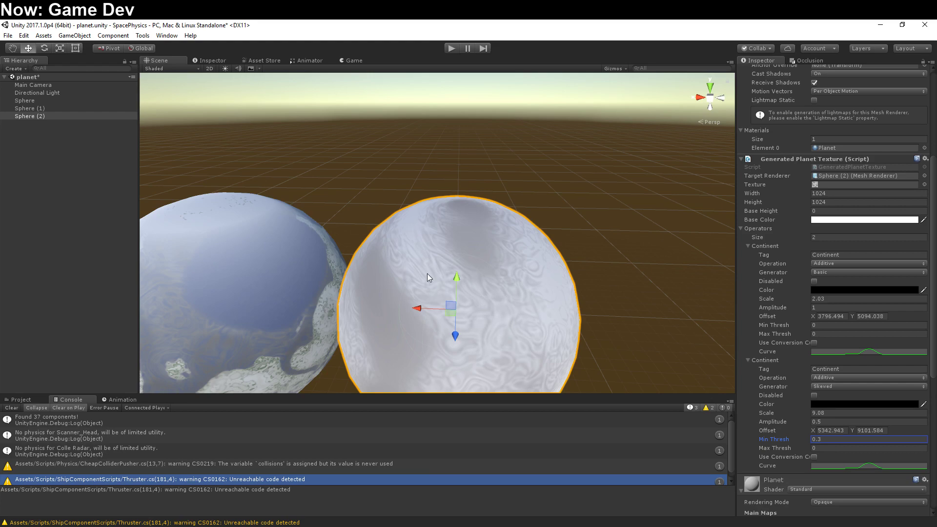
alt+drag(506, 328, 707, 217)
scroll(451, 257, up, 2)
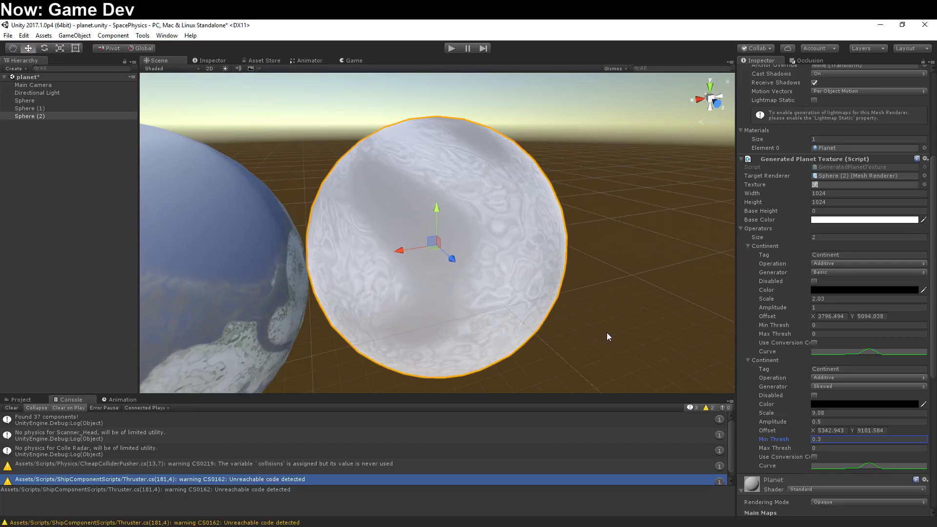
alt+drag(611, 371, 468, 348)
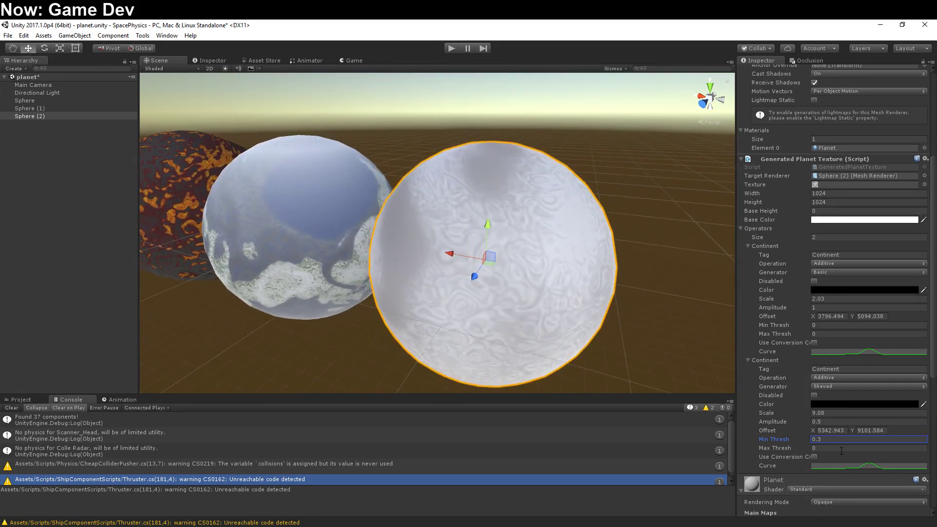
Step: Set the second Continent's Max Thresh to 0.5
key(Tab)
text(0.5)
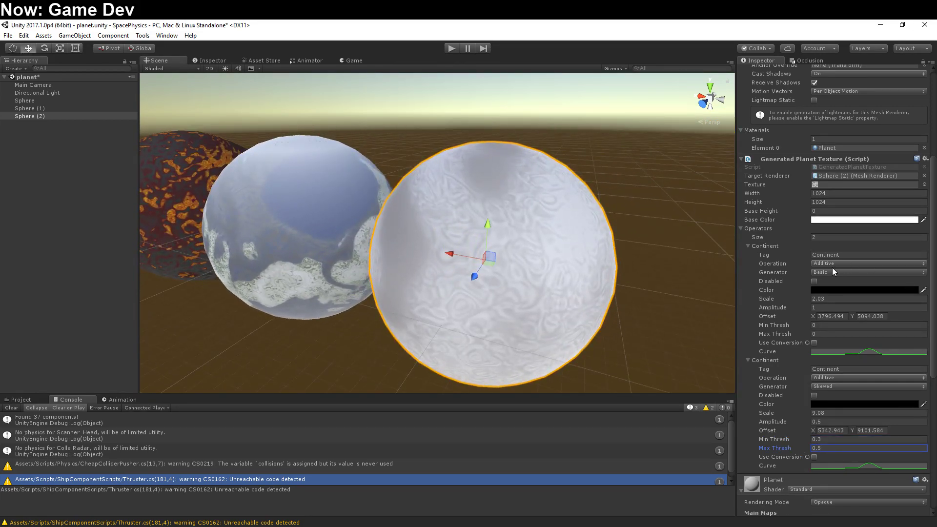
right_click(802, 159)
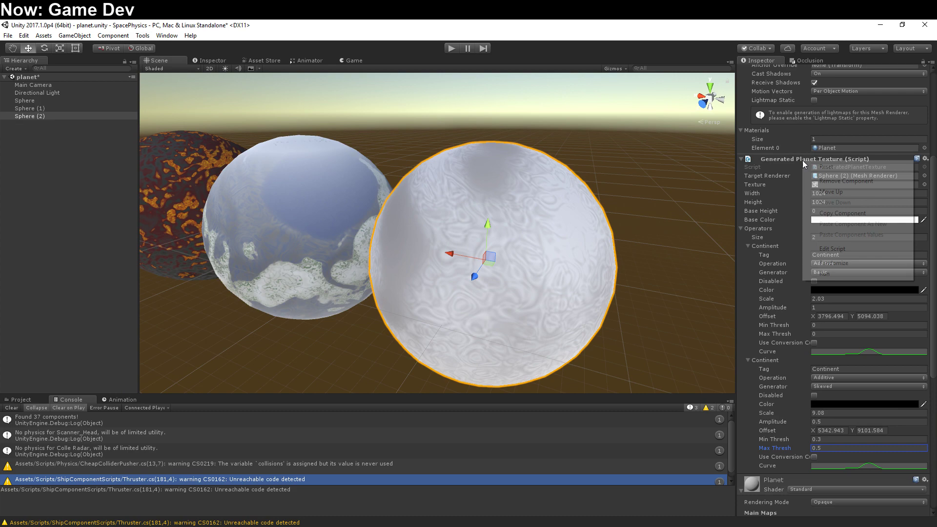
Step: Re-randomize, then set the second Continent's Amplitude to 0.2 and regenerate the texture
click(838, 264)
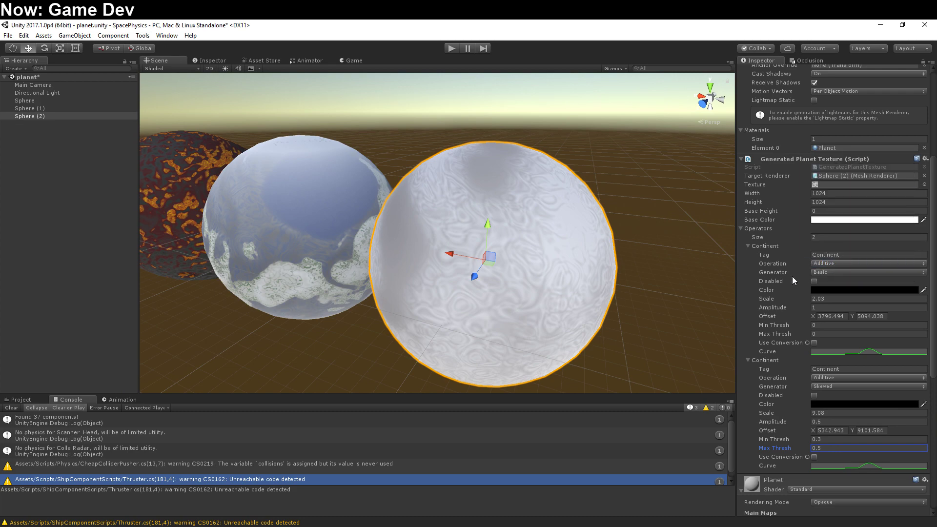
alt+drag(713, 296, 528, 291)
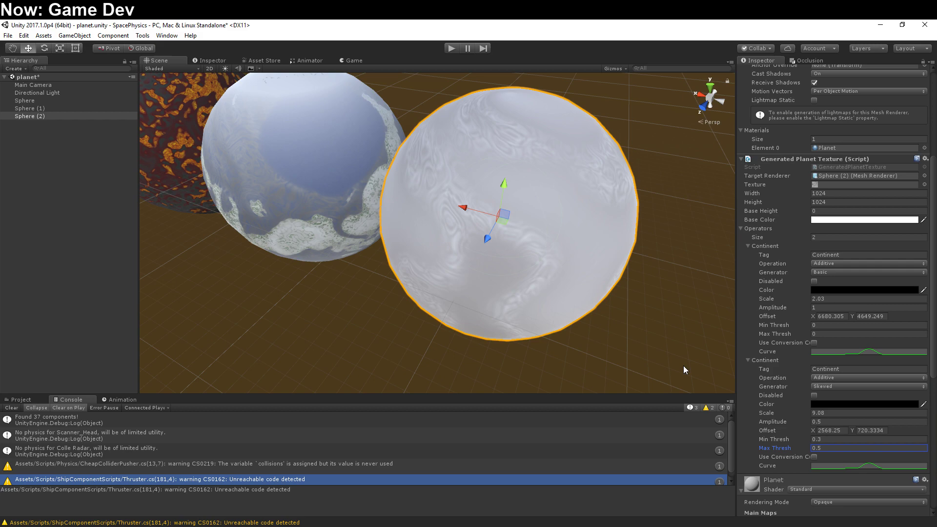
click(823, 421)
text(0.2)
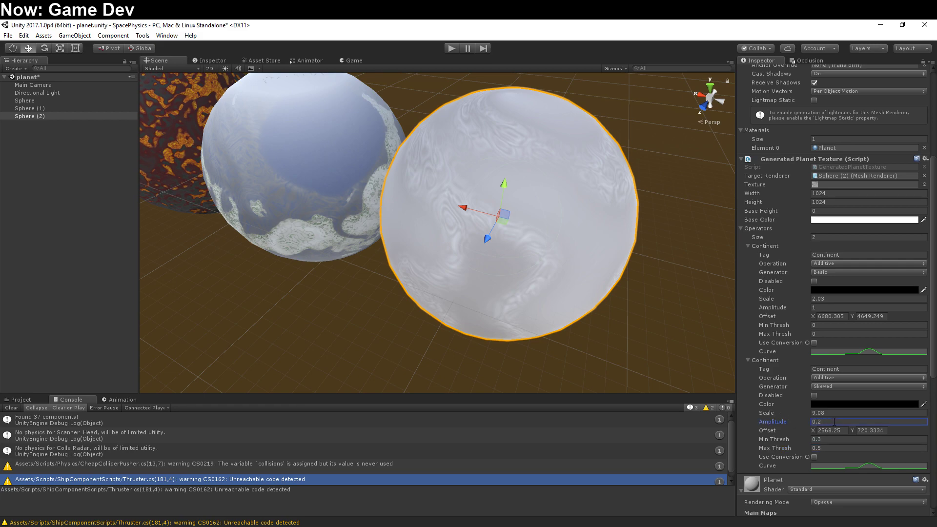
right_click(792, 163)
click(838, 268)
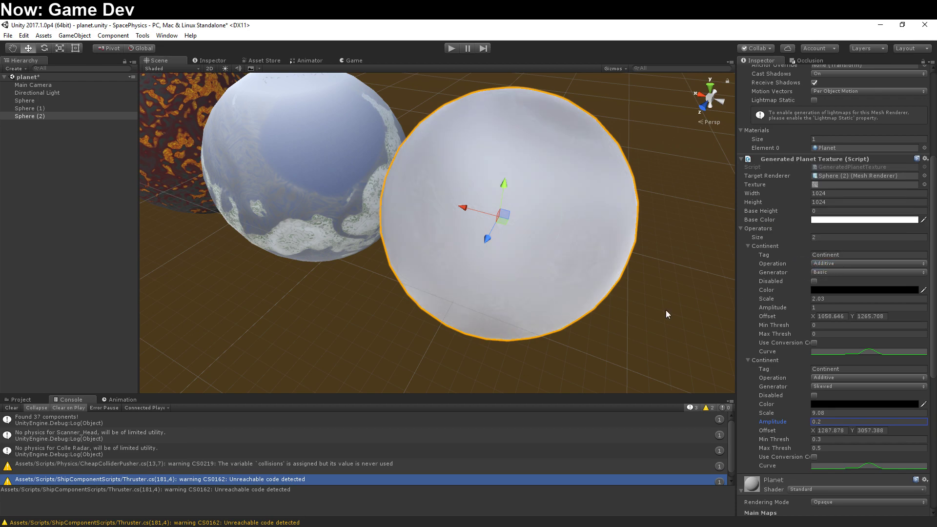
Step: Orbit and pan the Scene view to centre the white sphere
right_drag(665, 310, 564, 291)
middle_drag(565, 291, 514, 321)
right_drag(514, 321, 464, 330)
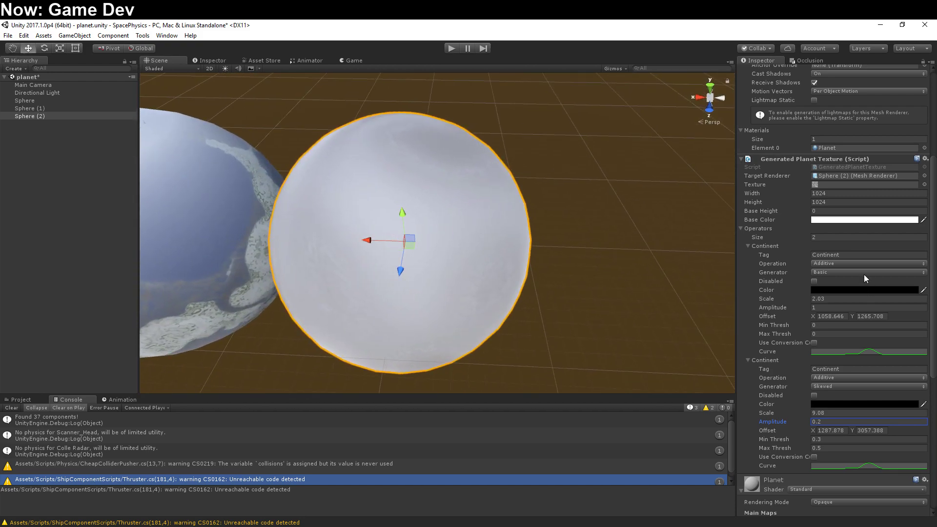
Step: Raise the operator count to 3 and make the new third Continent layer Subtractive
click(858, 237)
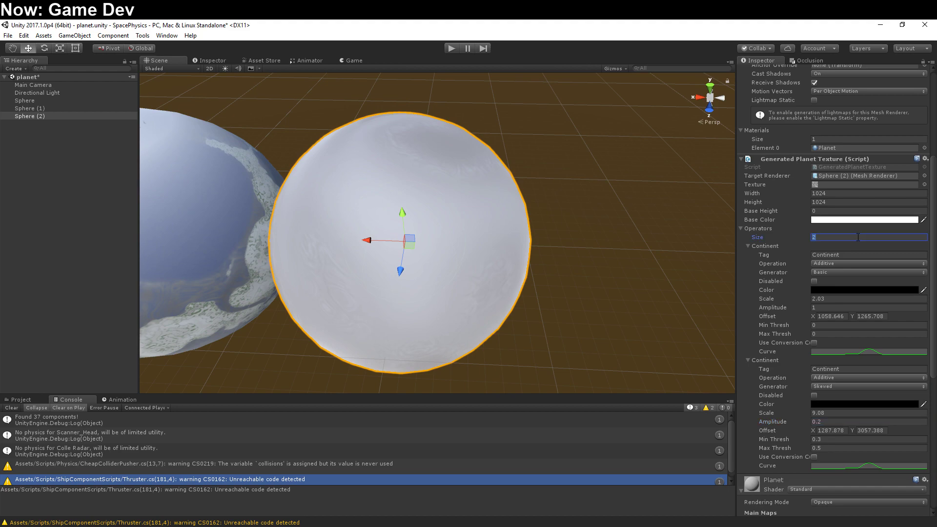
text(3)
key(Return)
scroll(830, 342, down, 5)
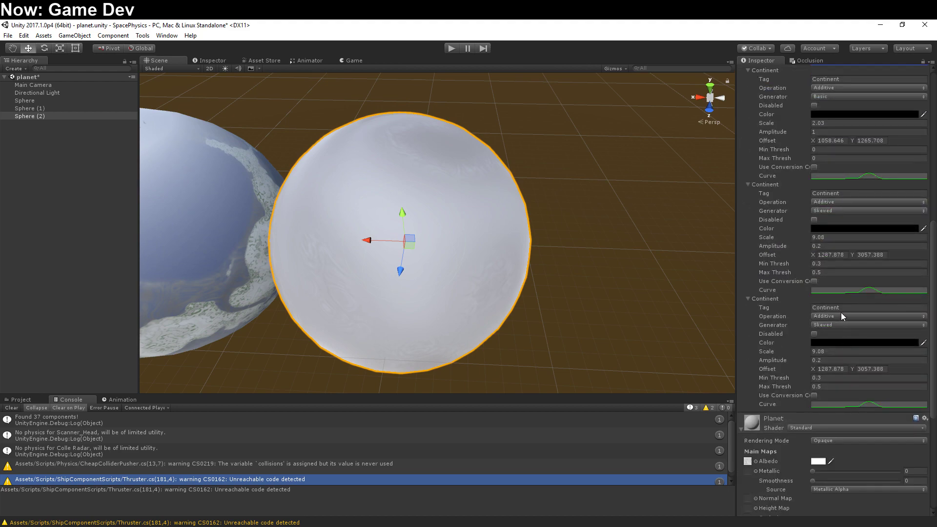
click(841, 316)
click(840, 334)
Step: Give the third Continent an opaque light ice-blue colour (6DA4FF) and Min Thresh 0
click(840, 343)
drag(19, 194, 117, 147)
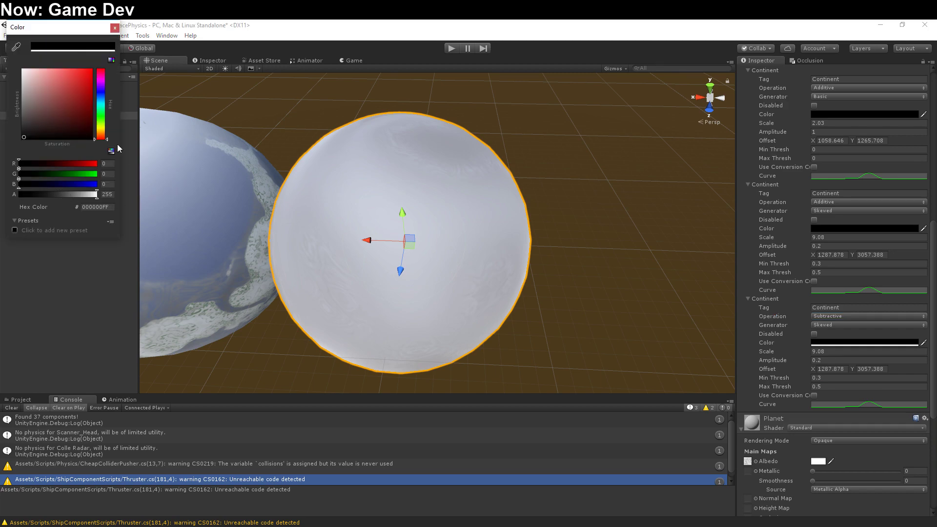
click(103, 101)
click(66, 79)
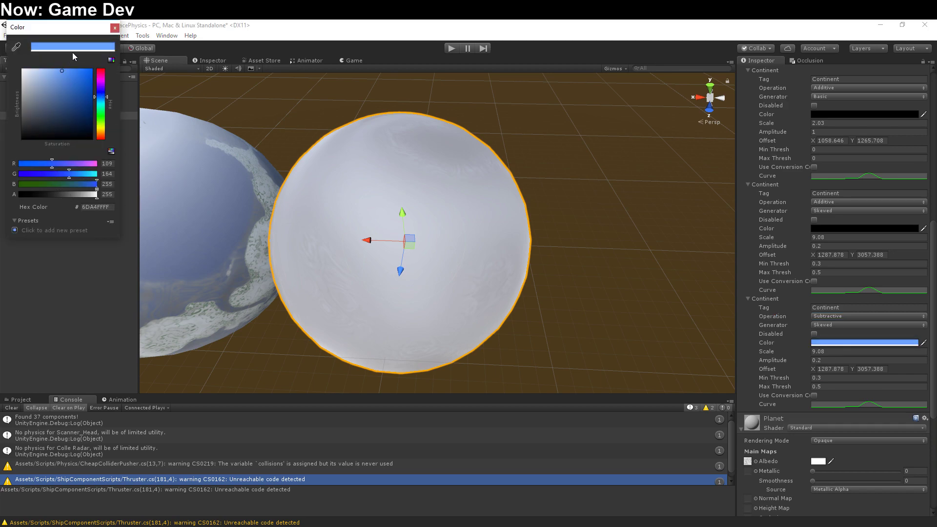
click(115, 28)
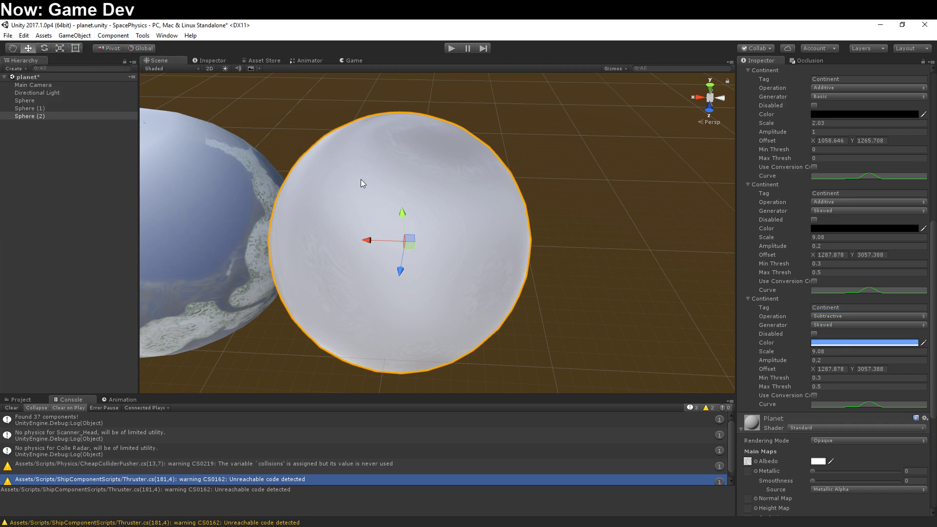
click(830, 380)
text(0)
scroll(793, 176, up, 5)
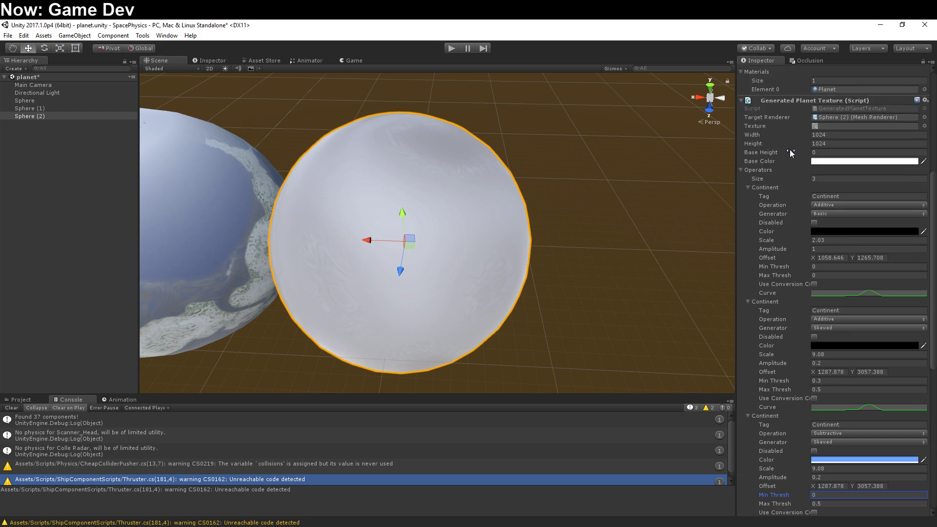
Step: Run the texture generator twice and inspect the third sphere's blue streaks
right_click(792, 128)
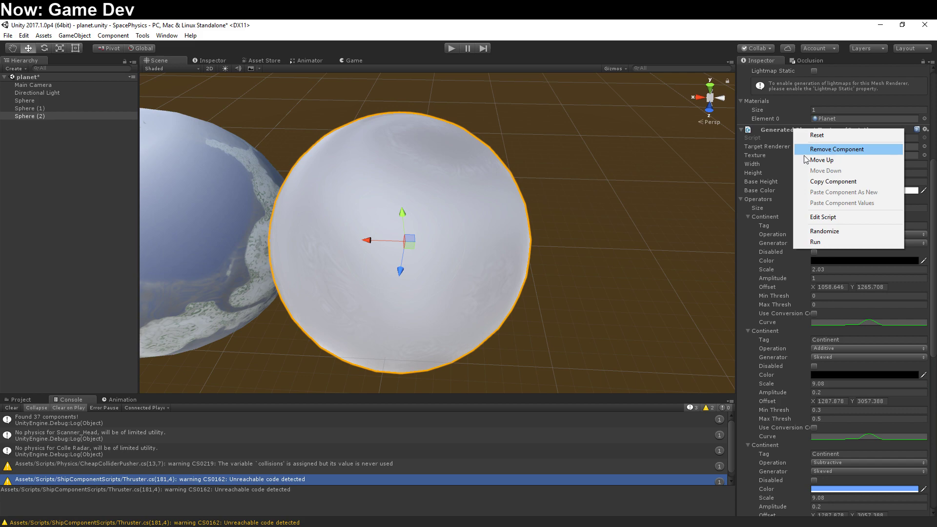
click(830, 242)
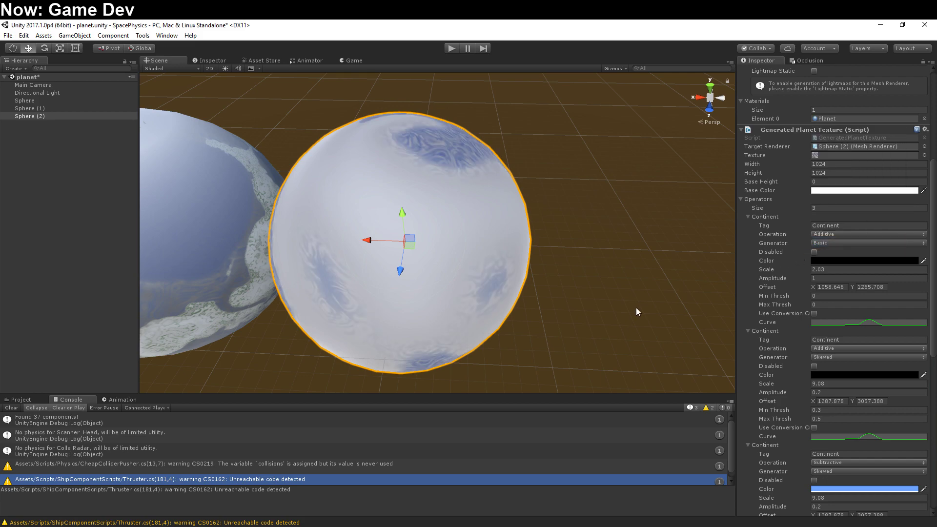
middle_drag(613, 315, 426, 355)
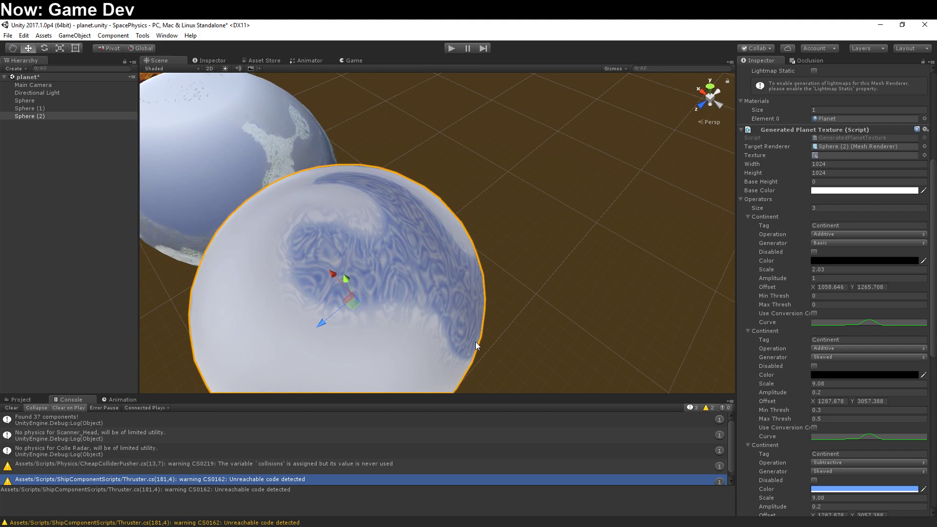
alt+drag(475, 342, 337, 320)
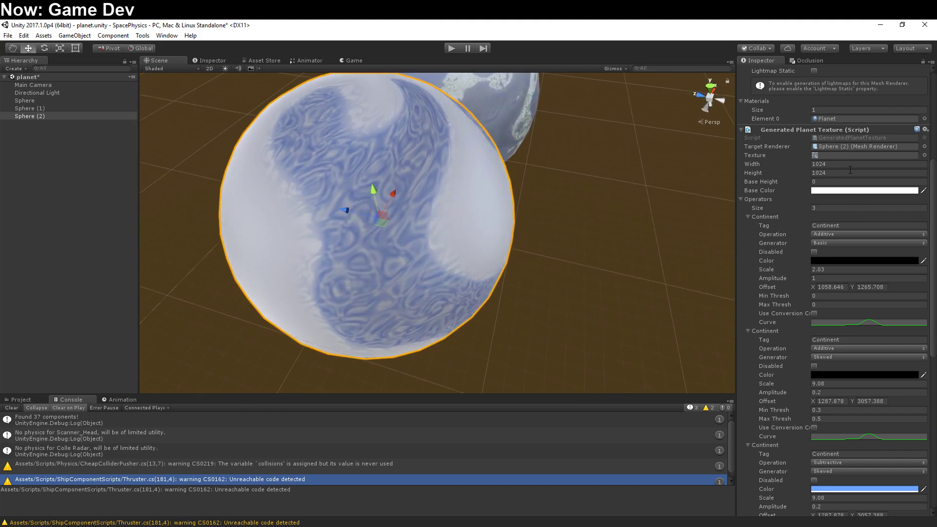
right_click(813, 131)
click(829, 235)
alt+drag(542, 320, 407, 322)
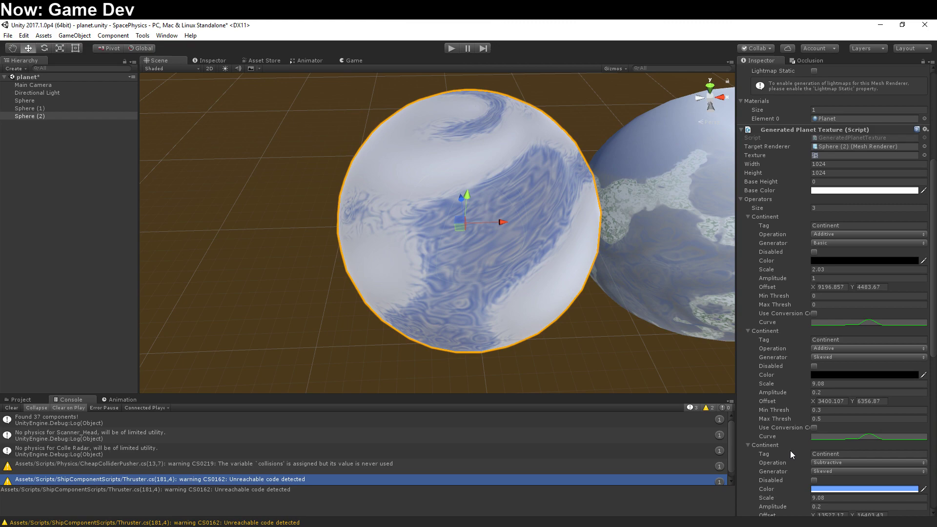
Step: Switch the third Continent's generator to Basic and randomize the noise offsets
click(822, 472)
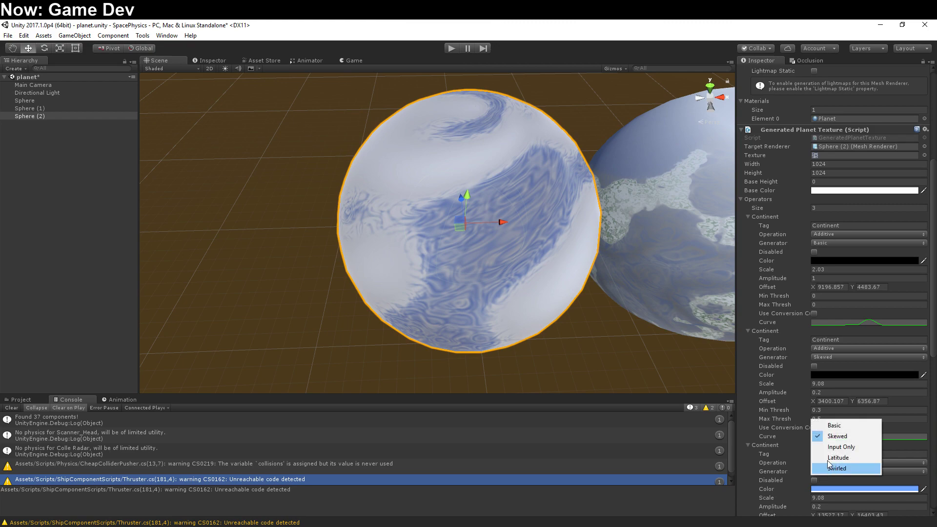
click(832, 425)
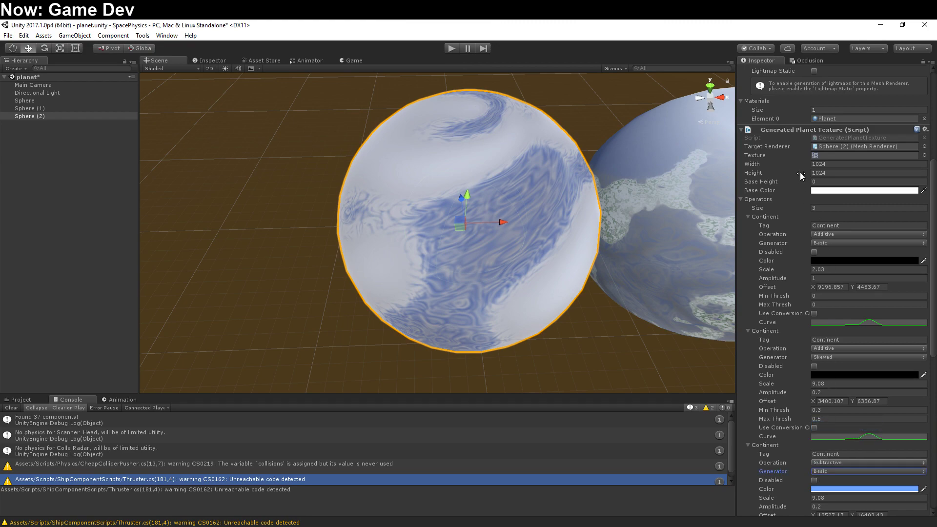
right_click(814, 129)
click(854, 231)
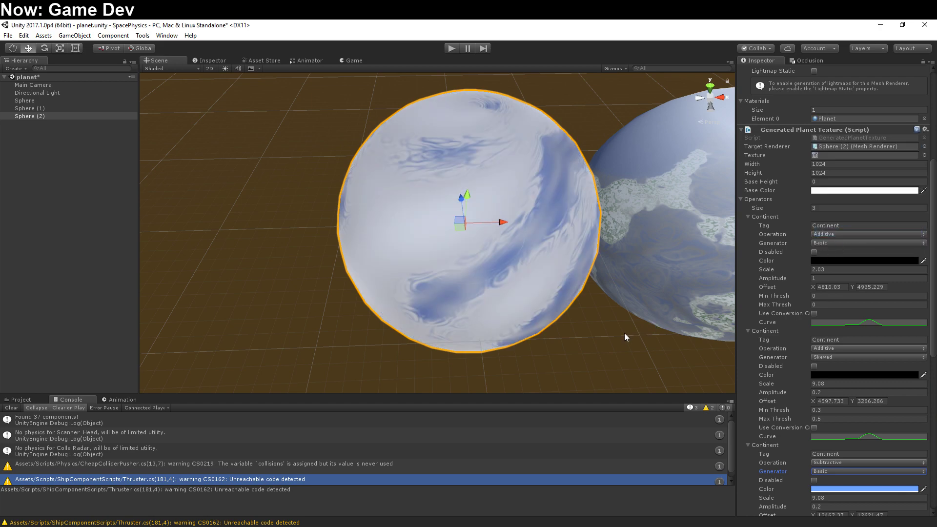
alt+drag(625, 333, 485, 327)
scroll(867, 392, down, 3)
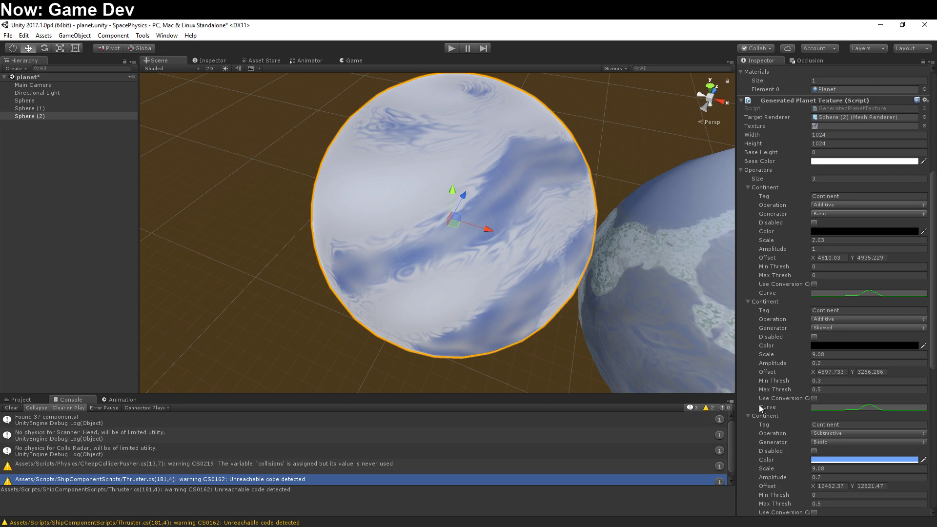
Step: Reshape the third layer's conversion curve after its peak and regenerate the texture
scroll(790, 429, down, 9)
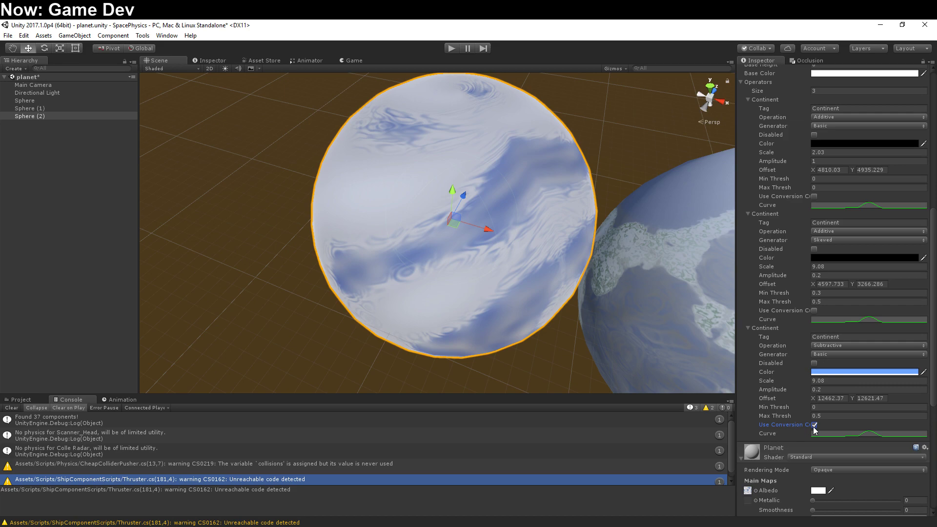
click(828, 433)
drag(262, 144, 407, 75)
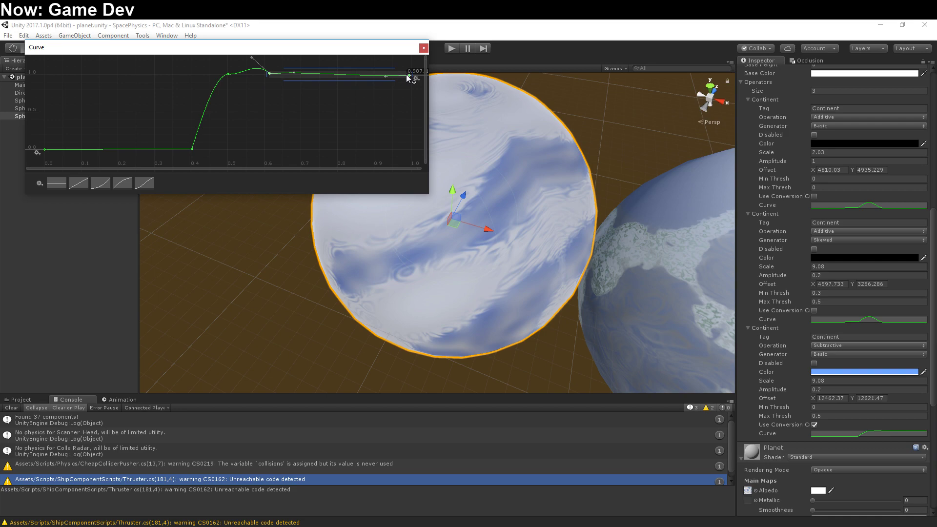
click(424, 48)
scroll(797, 109, up, 3)
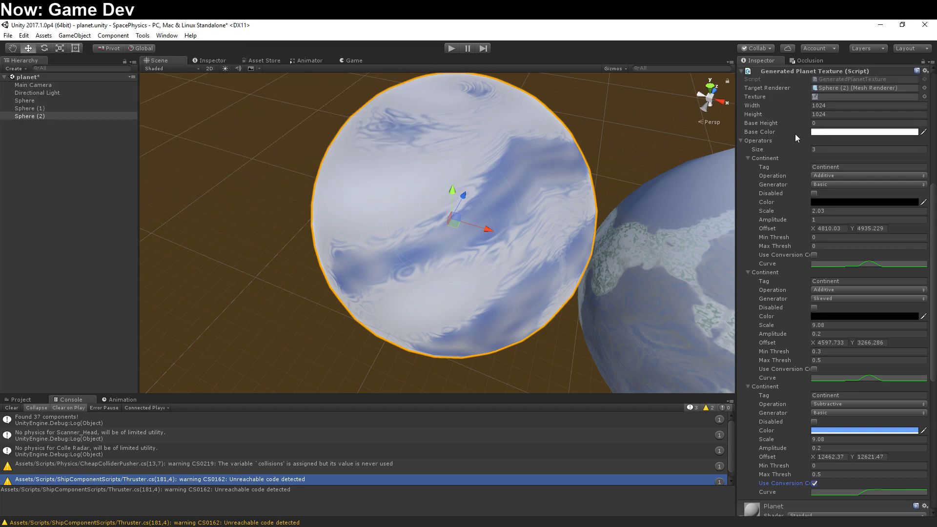
right_click(795, 101)
click(817, 214)
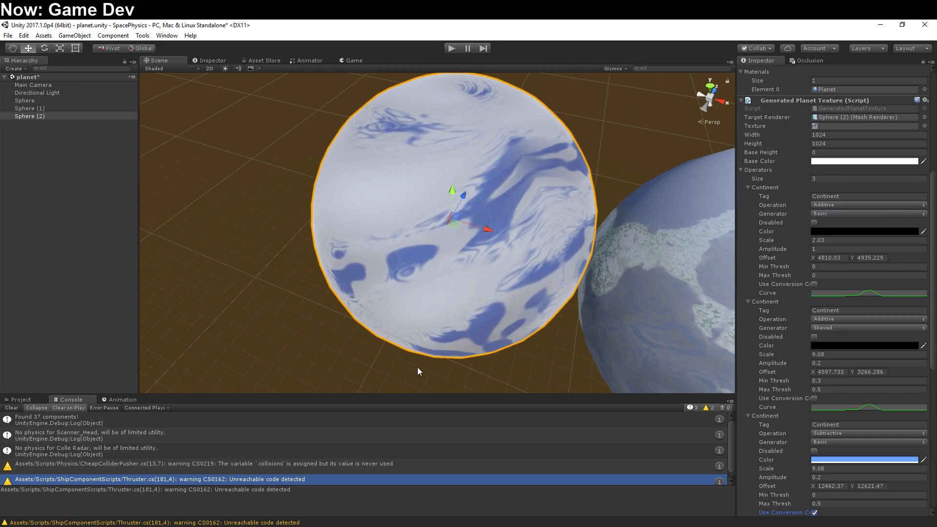
Step: Orbit and pan the Scene view to frame the ice sphere and all three planets
middle_drag(417, 367, 309, 328)
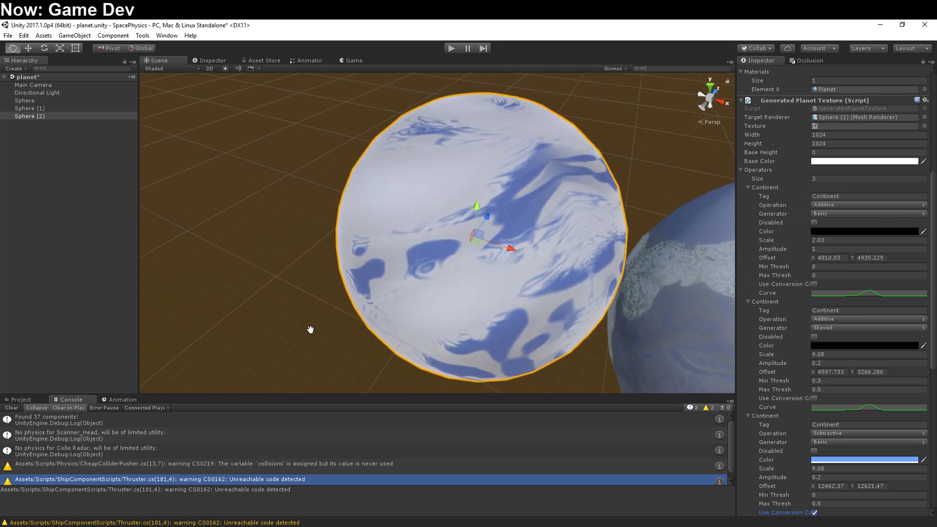
alt+drag(309, 328, 345, 237)
middle_drag(345, 237, 280, 177)
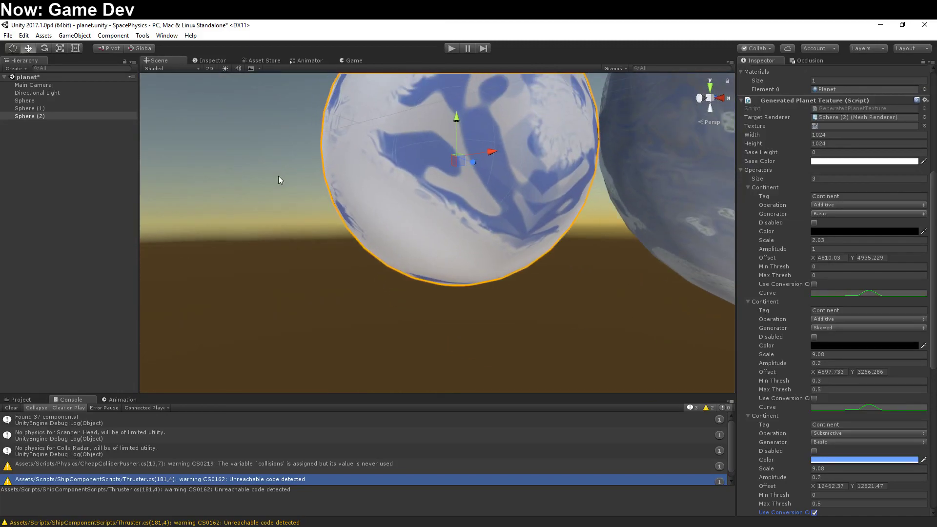
middle_drag(299, 224, 302, 237)
alt+drag(302, 236, 533, 338)
alt+drag(424, 345, 430, 318)
alt+drag(399, 291, 432, 285)
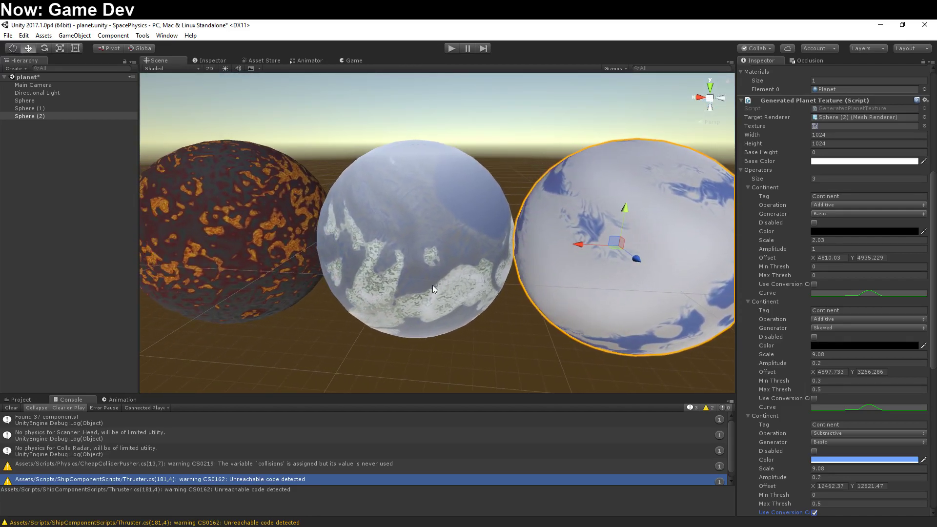
alt+drag(349, 259, 309, 266)
Step: Select the lava sphere and randomize its Generated Planet Texture
click(308, 274)
scroll(763, 268, down, 3)
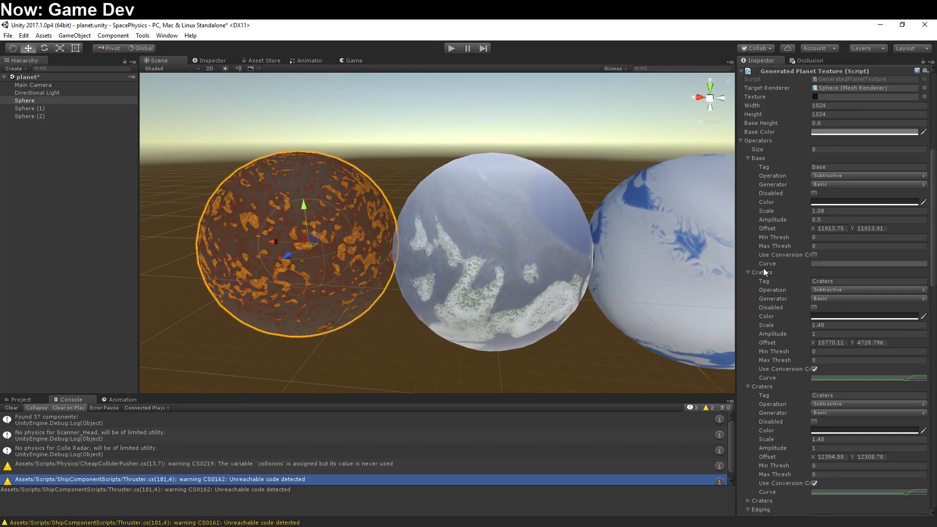
scroll(780, 140, up, 5)
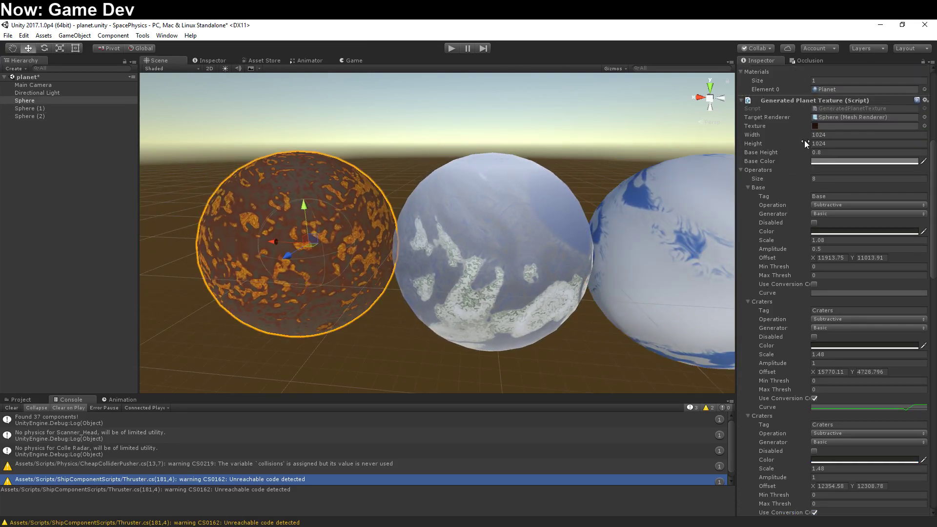
right_click(792, 132)
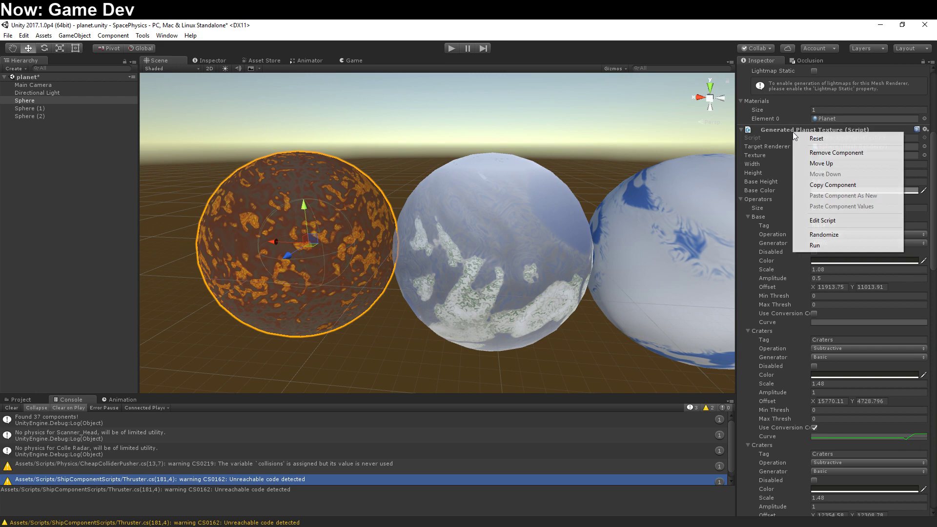
click(822, 237)
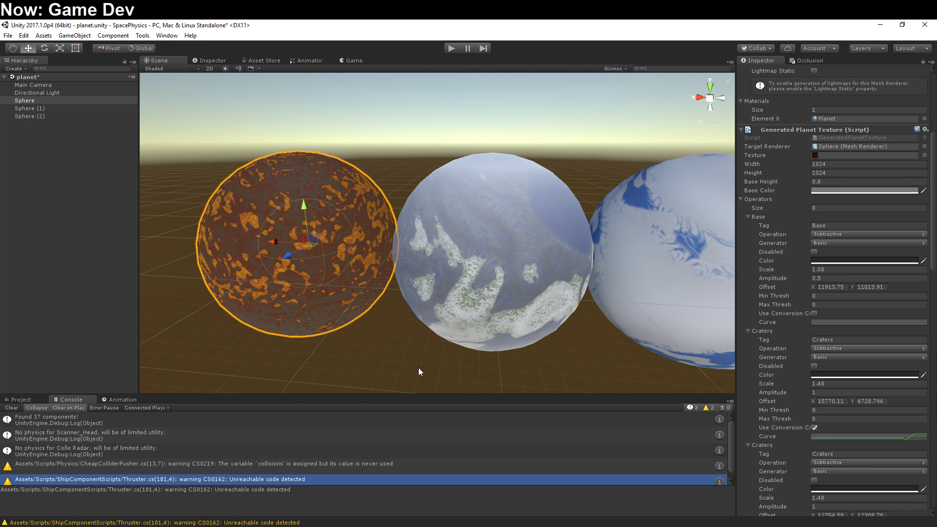
click(403, 374)
middle_drag(390, 365, 379, 357)
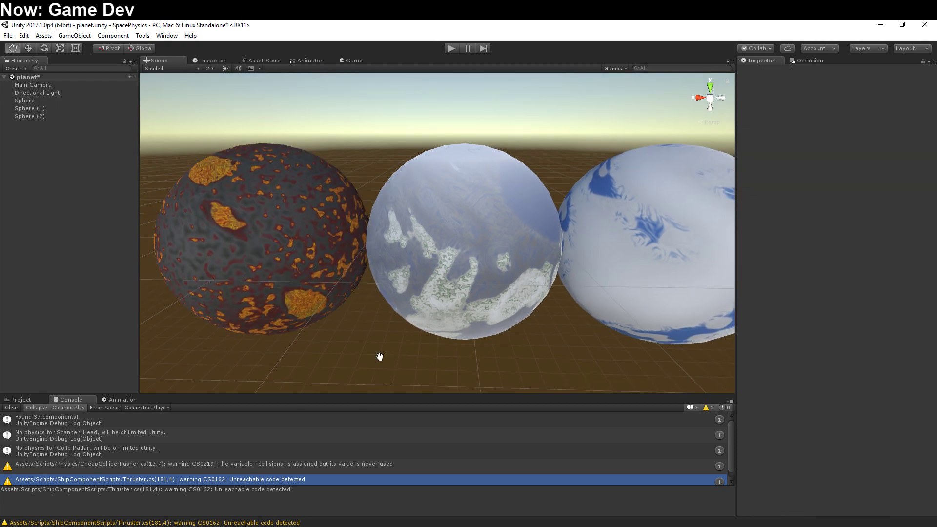
mouse_move(380, 357)
alt+mouse_down()
mouse_move(433, 376)
mouse_move(462, 359)
mouse_move(520, 360)
mouse_move(469, 380)
mouse_move(406, 362)
mouse_move(406, 377)
mouse_move(382, 356)
alt+mouse_up()
scroll(382, 362, down, 6)
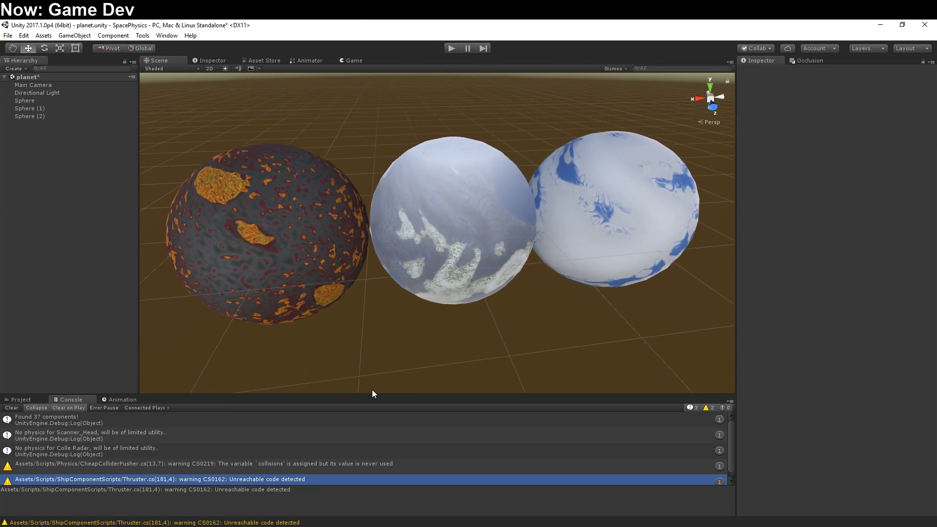